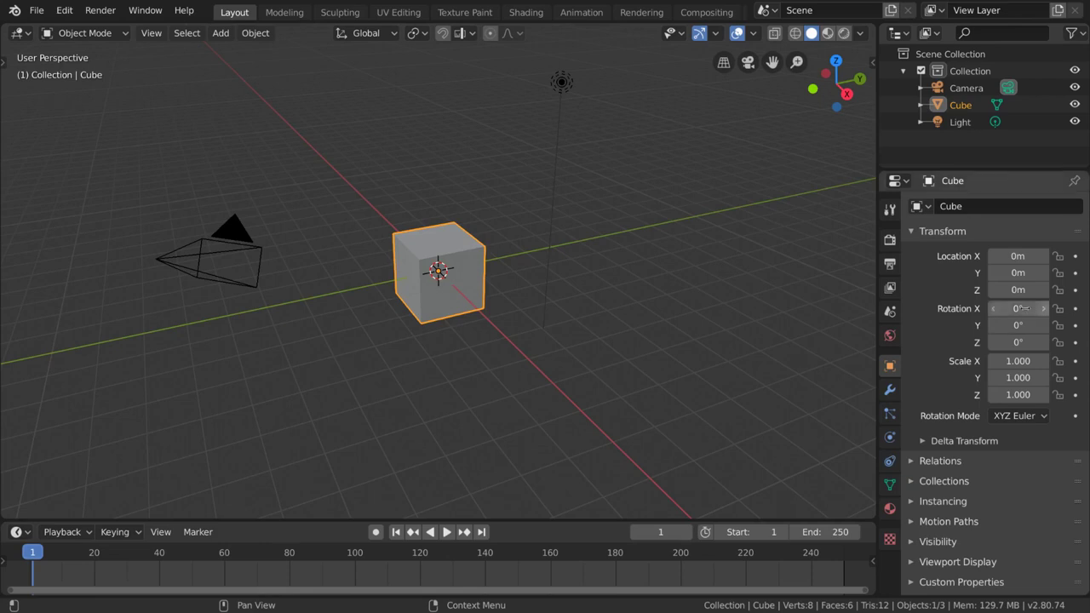
Show the Output Properties: 1080 px height at 100%, frames 1–250 at 24 fps
left_click(890, 265)
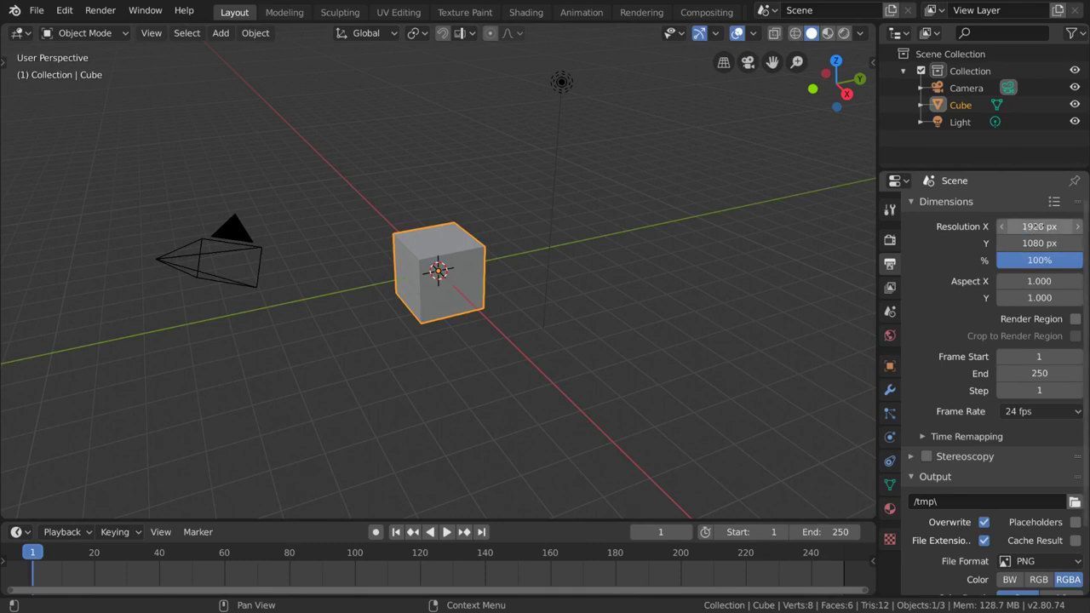
left_click(1038, 225)
type("2048")
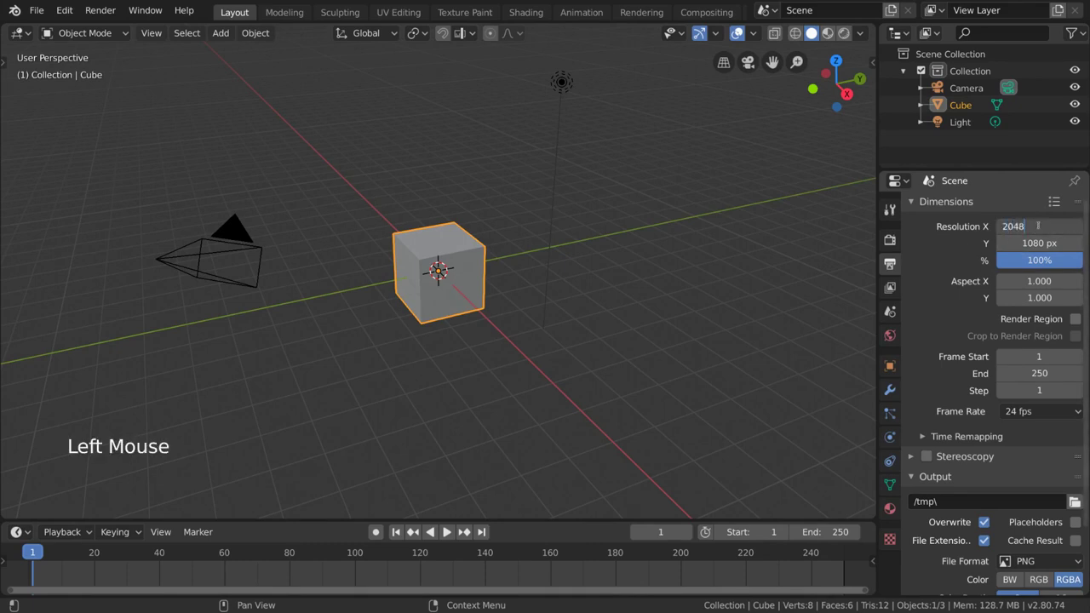
key("Return")
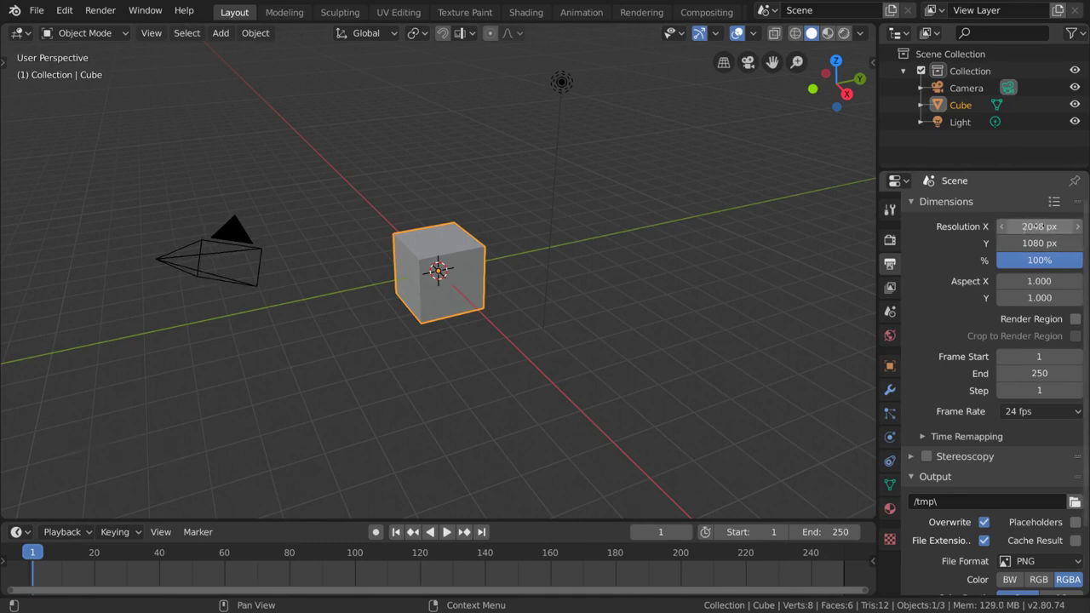
left_click_drag(1039, 226, 969, 225)
left_click_drag(1038, 226, 899, 226)
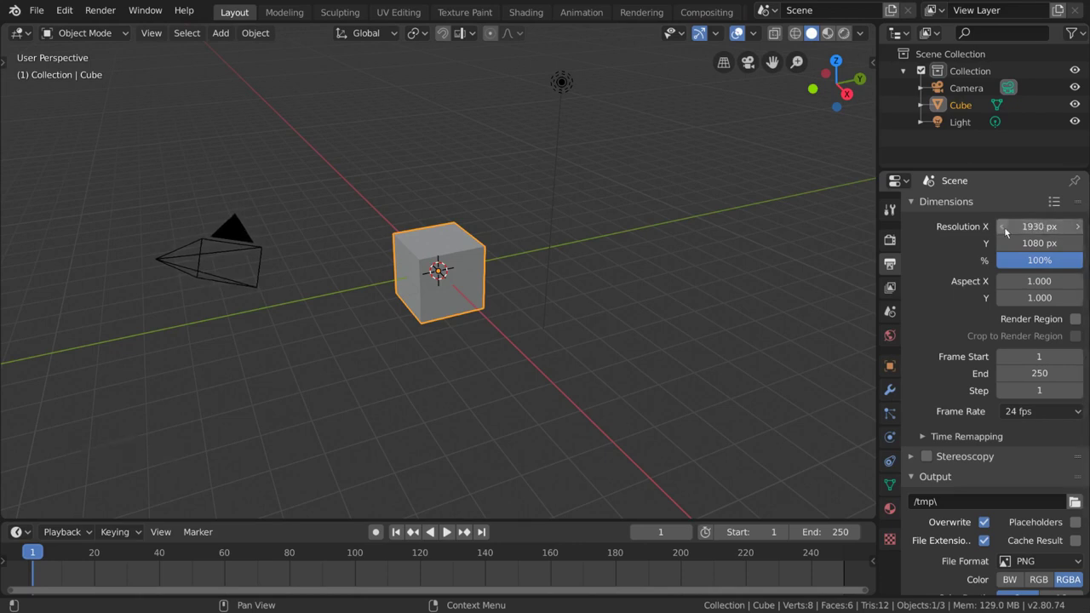
left_click(1077, 225)
left_click(1078, 226)
left_click(1077, 226)
left_click(1078, 226)
left_click(1078, 226)
left_click(1078, 226)
double_click(1002, 226)
left_click(1003, 225)
left_click(1002, 226)
left_click(1003, 225)
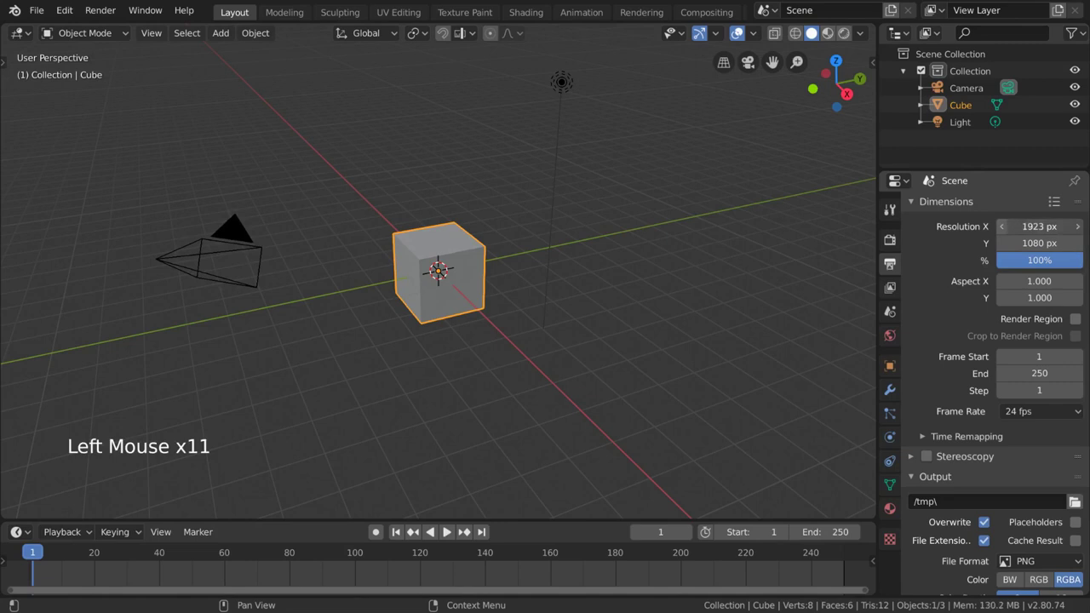
left_click(1002, 226)
left_click(1002, 226)
left_click(1004, 228)
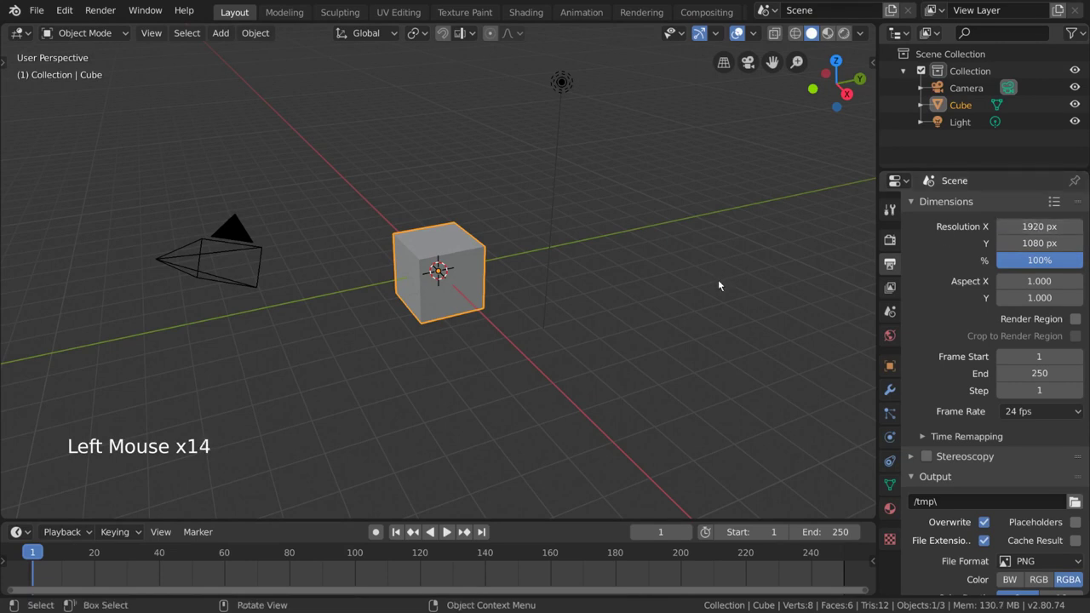
Switch to camera view and set the render Resolution Y to 1080 px
key("KP_0")
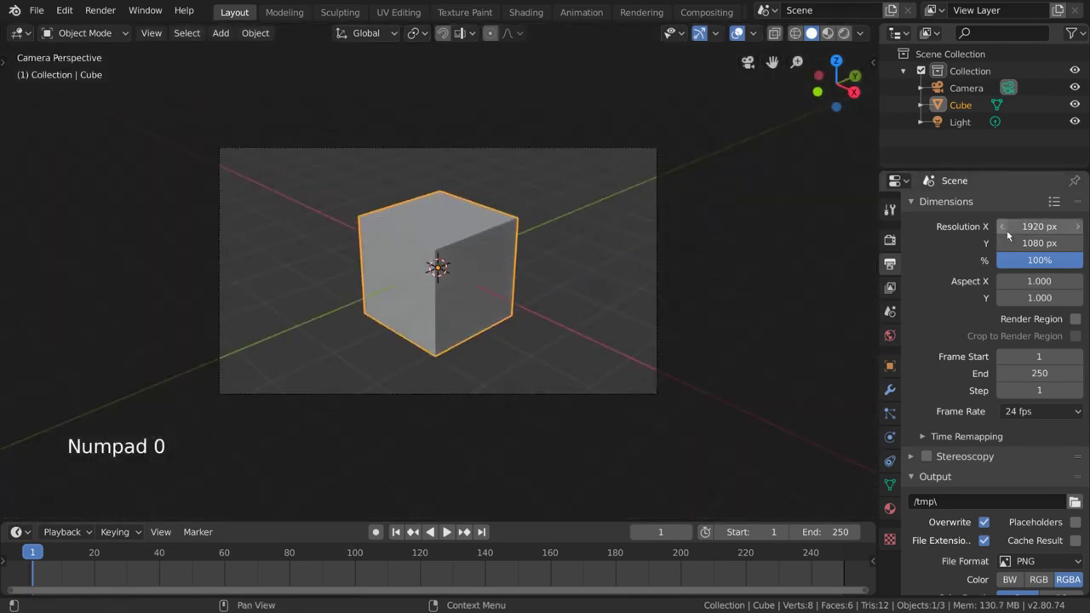
left_click_drag(1018, 243, 1049, 242)
left_click(1049, 242)
type("1080")
key("Return")
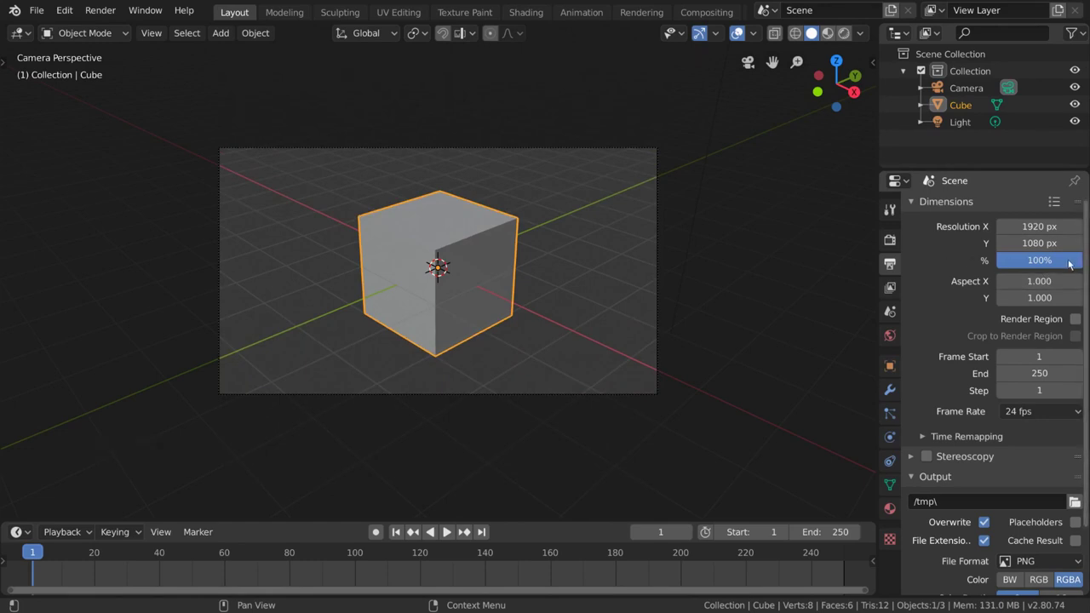
Set the resolution scale to 50%, return it to 100%, then adjust pixel Aspect X
left_click_drag(1012, 267, 1045, 261)
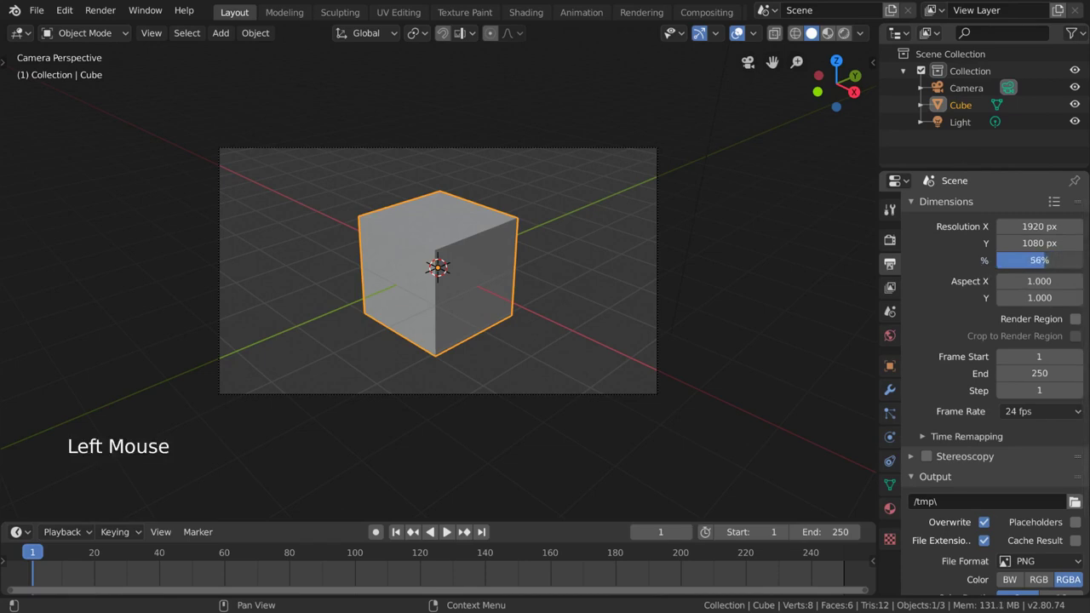
left_click(1044, 260)
type("50")
key("Return")
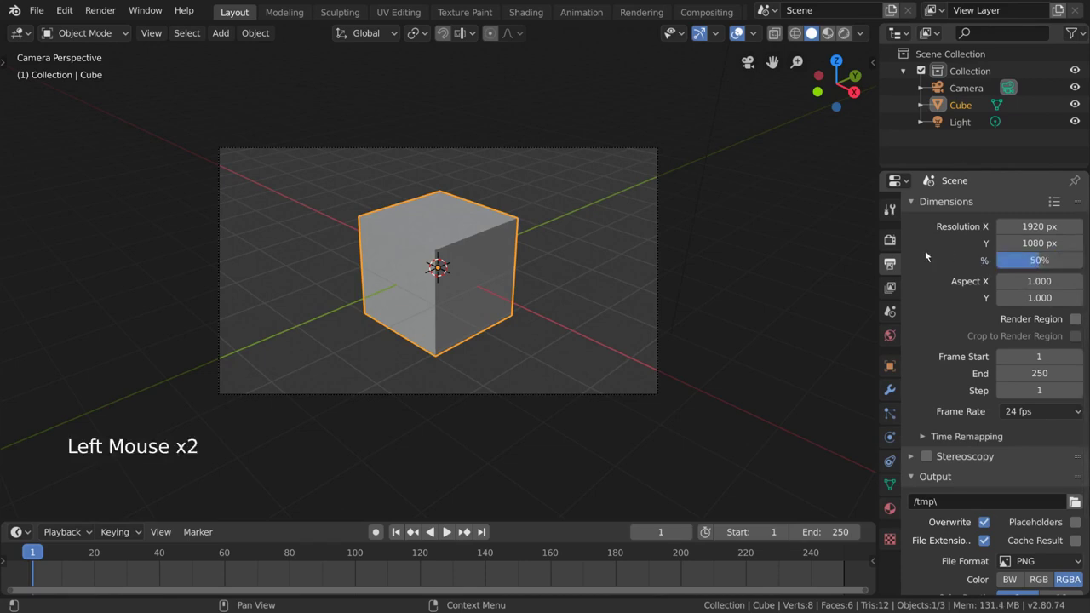
left_click_drag(986, 264, 1029, 264)
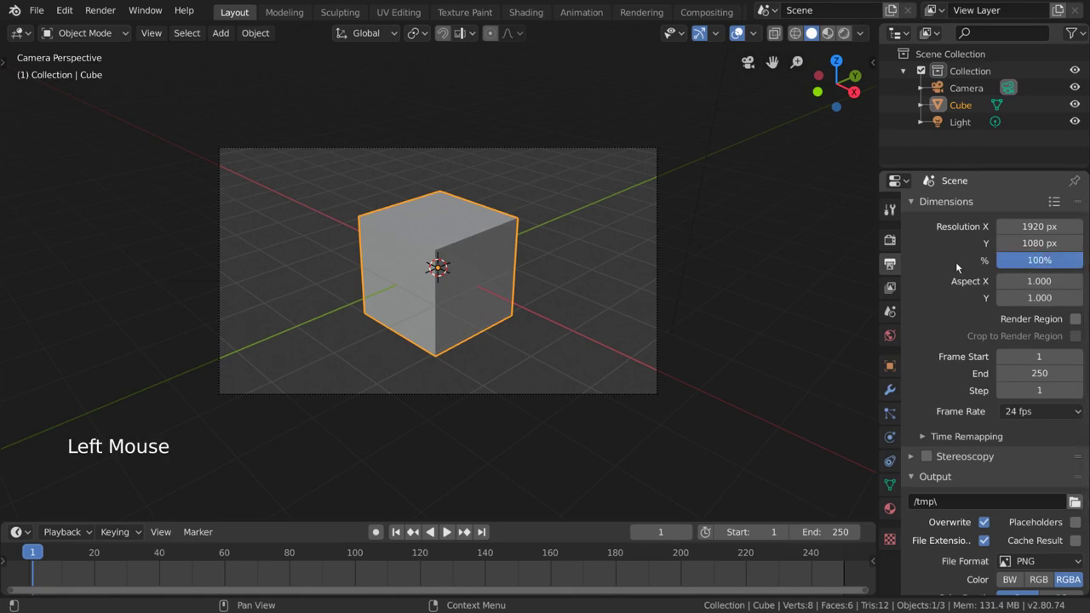
mouse_move(1002, 281)
left_mouse_down()
mouse_move(1056, 281)
mouse_move(1001, 281)
mouse_move(1057, 298)
mouse_move(1001, 298)
left_mouse_up()
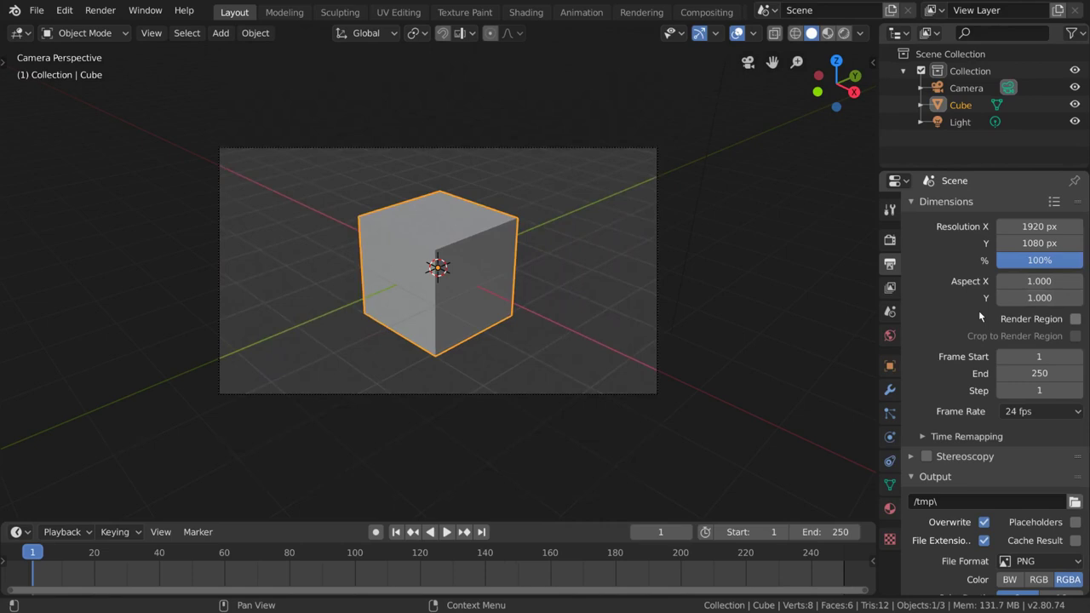
Toggle the Render Region checkbox on, off, and back on
left_click(1076, 319)
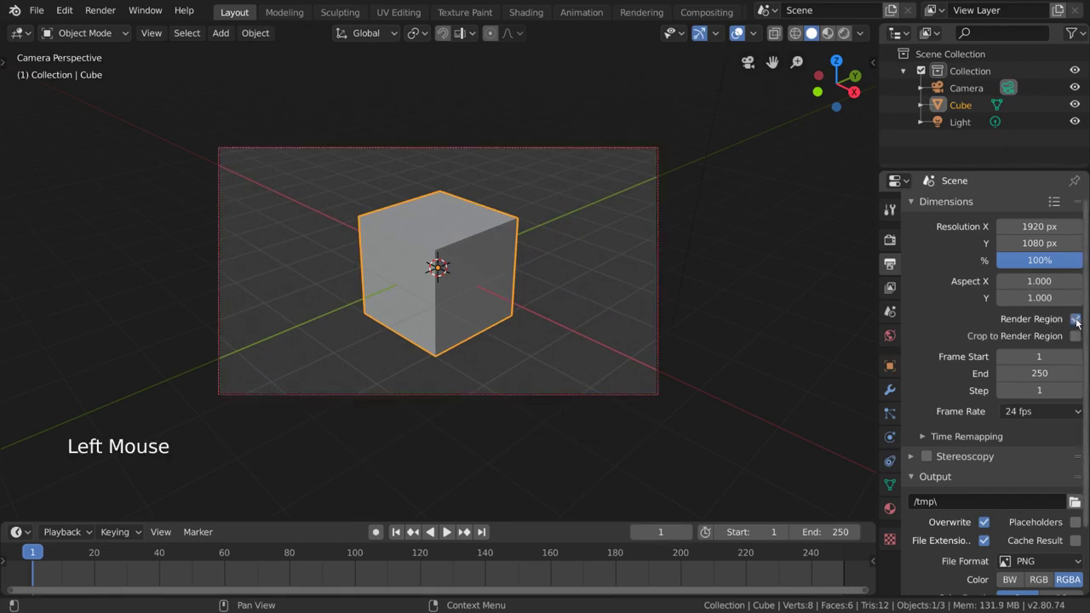
left_click(1076, 320)
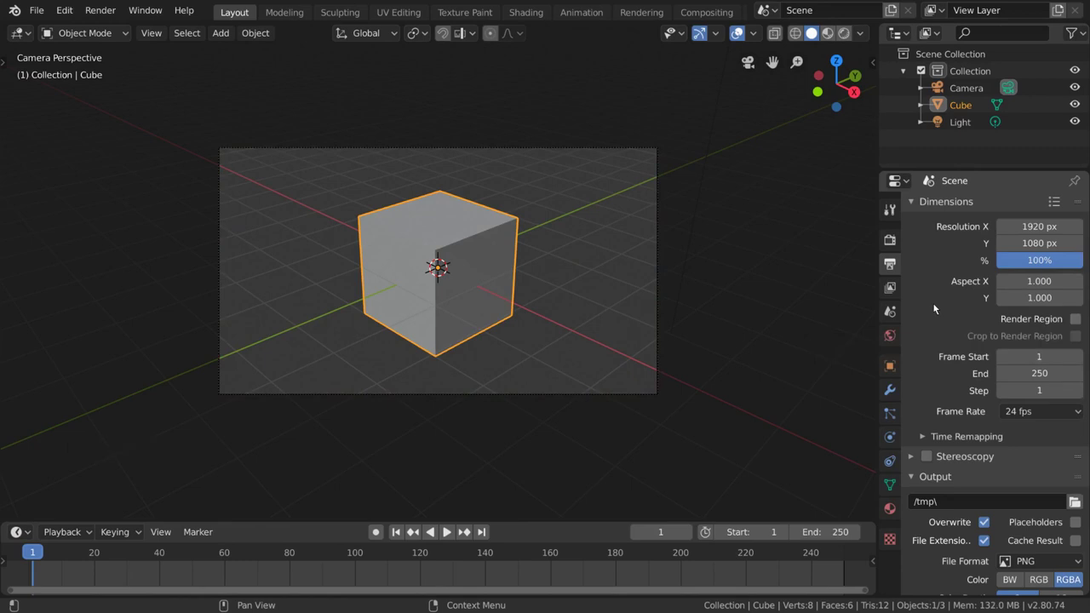
left_click(1076, 319)
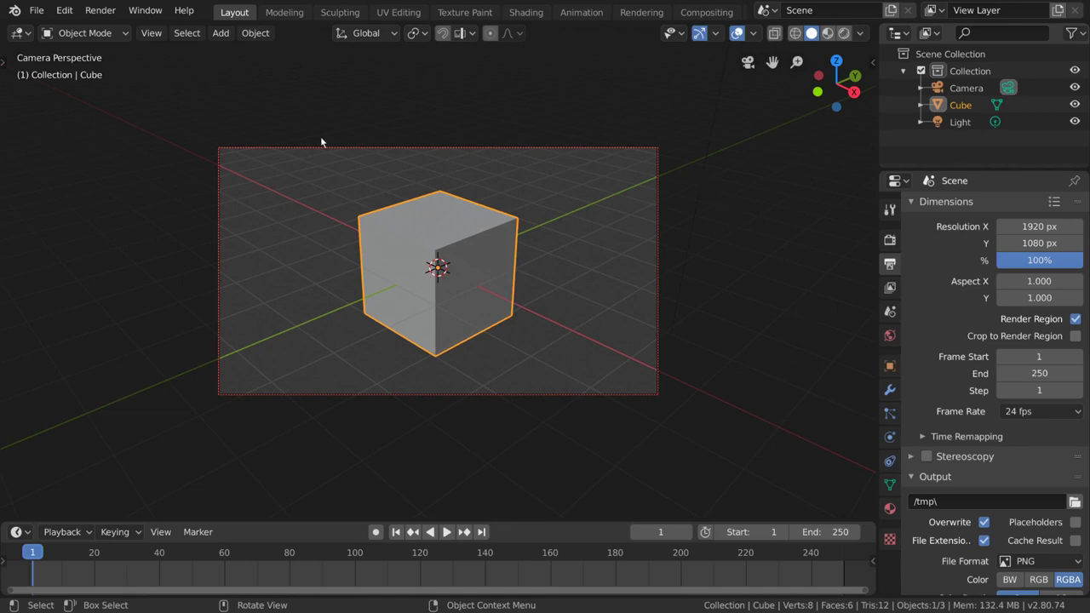
Draw a render region over the cube's top via View Regions and render it
left_click(153, 34)
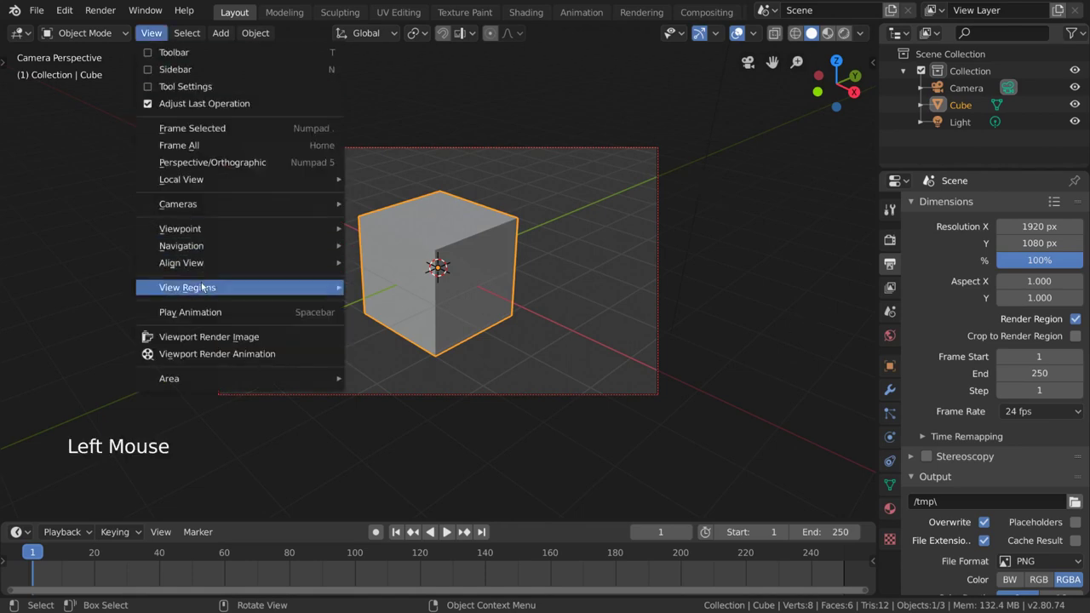
mouse_move(207, 291)
left_click(452, 305)
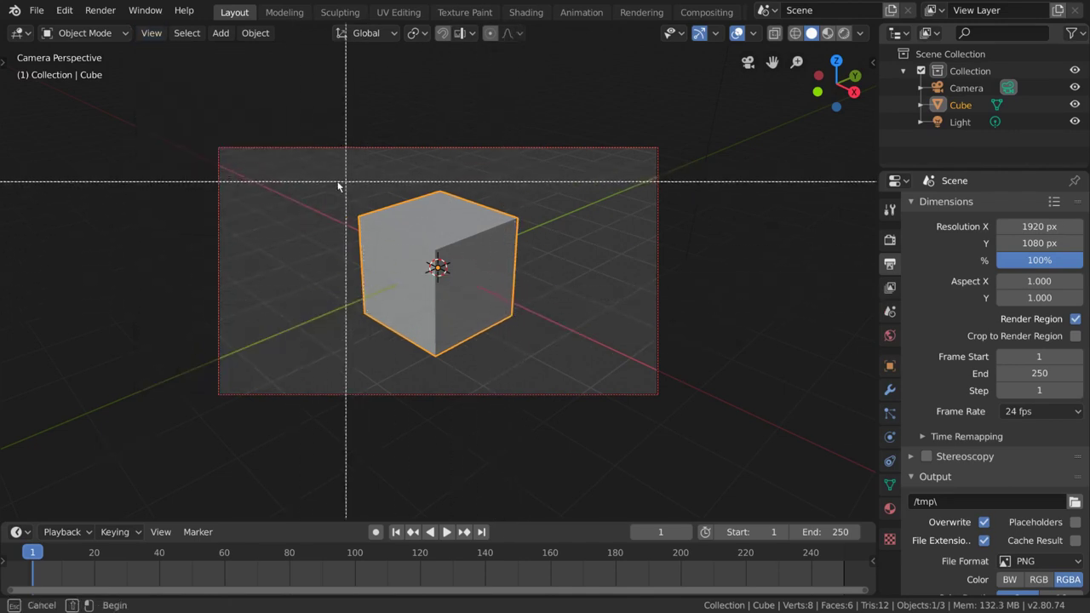
left_click_drag(322, 167, 539, 274)
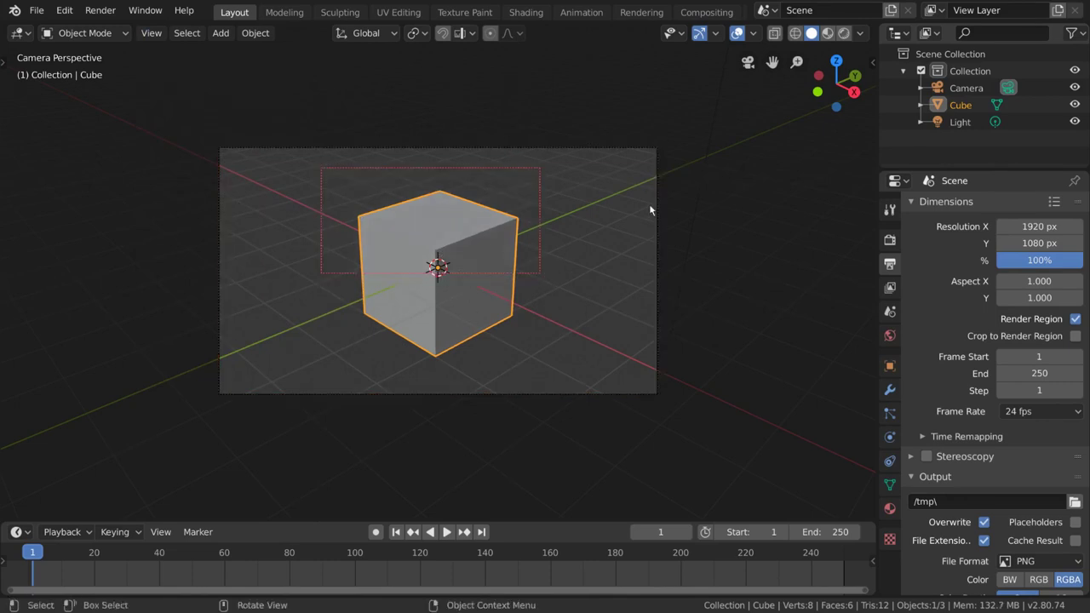
key("F12")
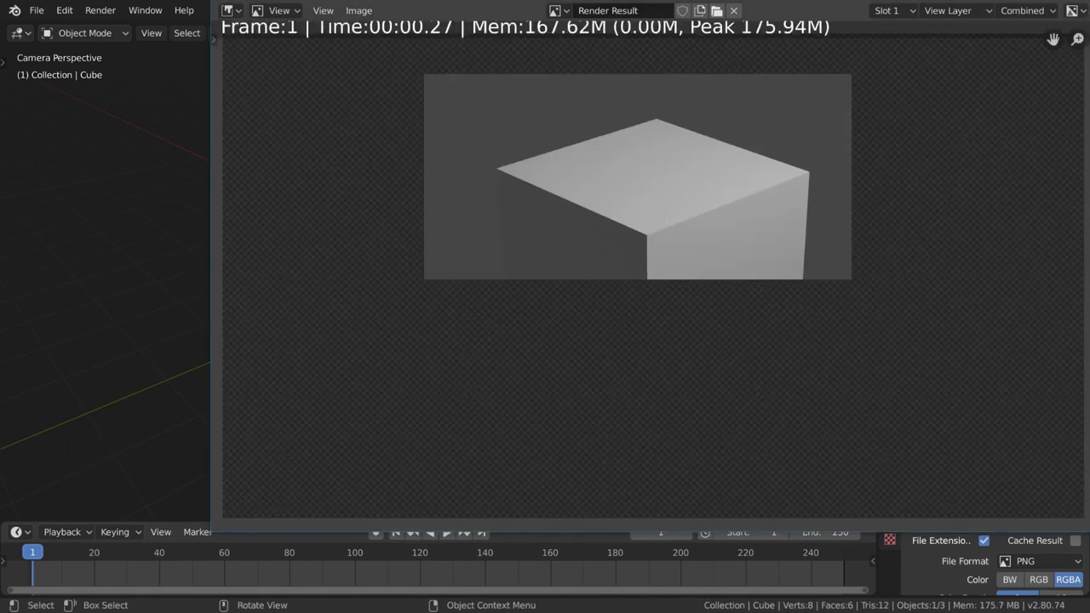
key("Escape")
Redraw the region over the cube's right half, untick Render Region, then outline a wide region across the top
key("ctrl+b")
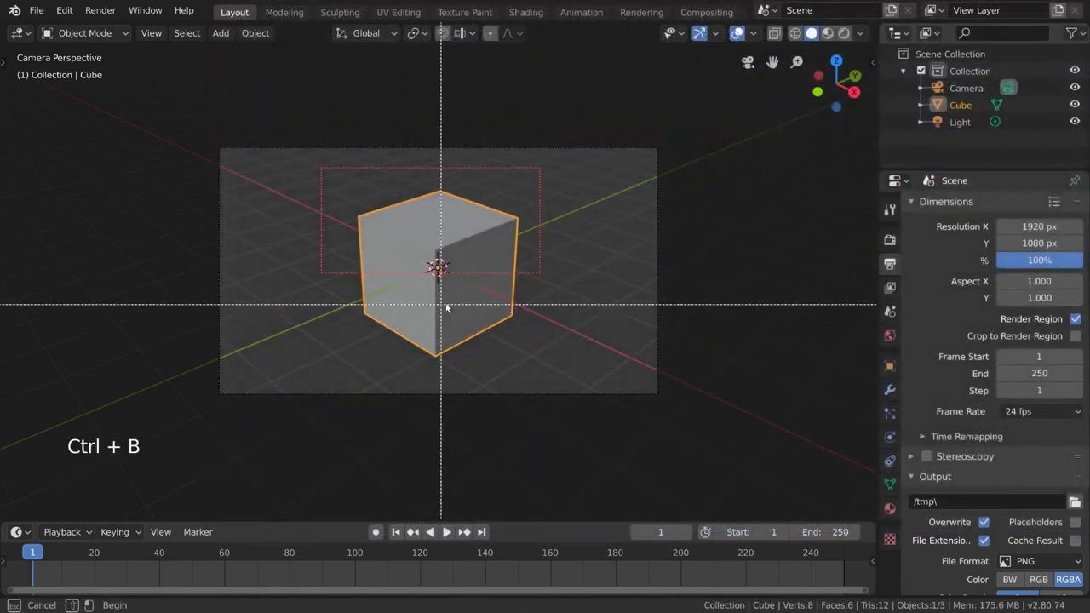
left_click_drag(566, 168, 428, 359)
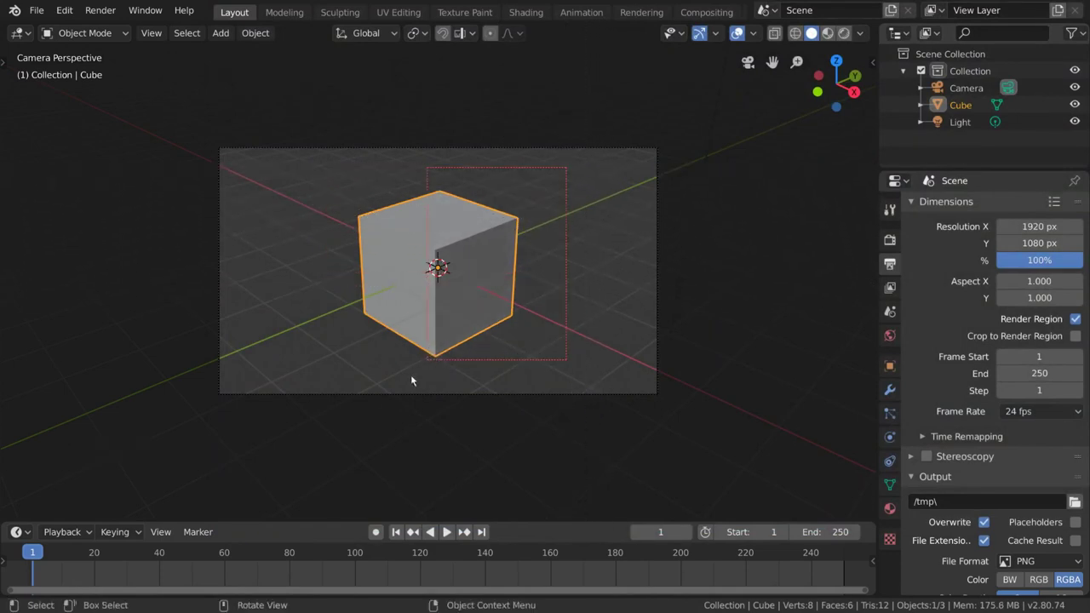
left_click(1076, 319)
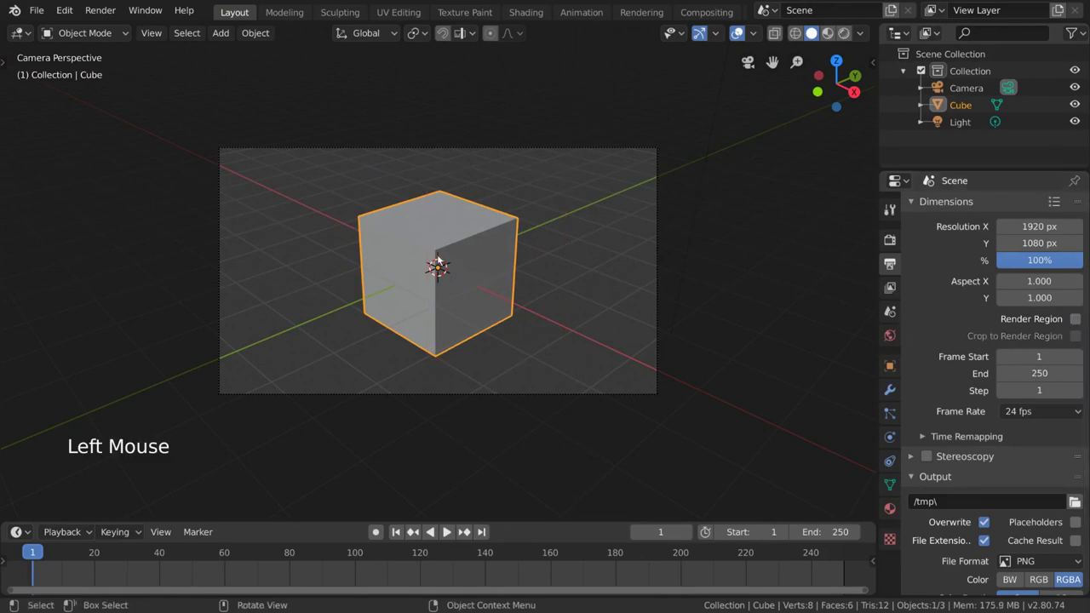
key("ctrl+b")
left_click_drag(313, 190, 577, 276)
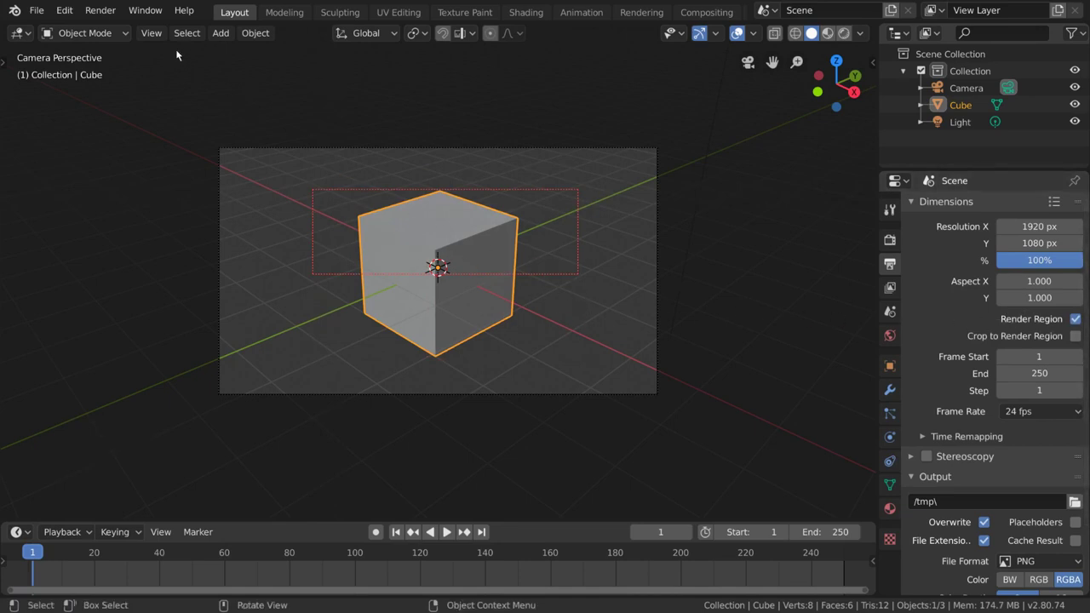
Clear the render region from the View Regions menu and with Ctrl+Alt+B
left_click(151, 33)
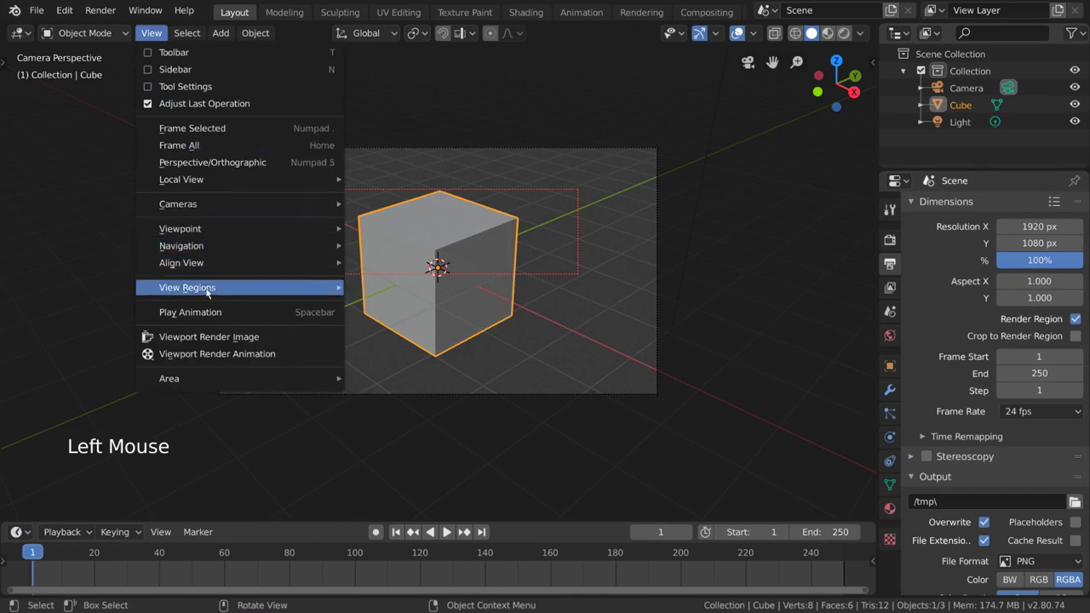
mouse_move(207, 292)
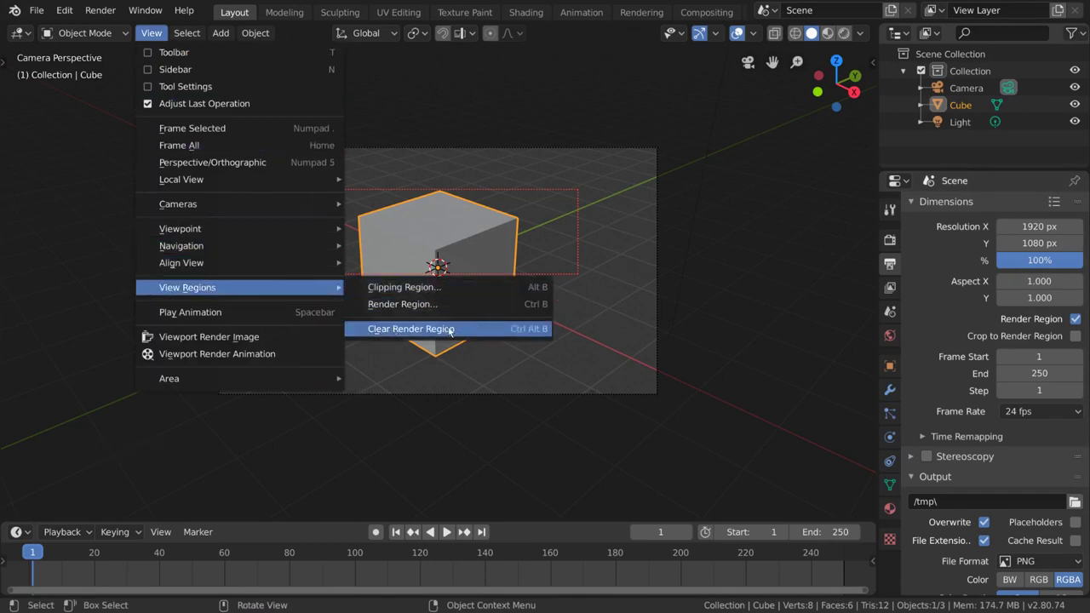
left_click(509, 333)
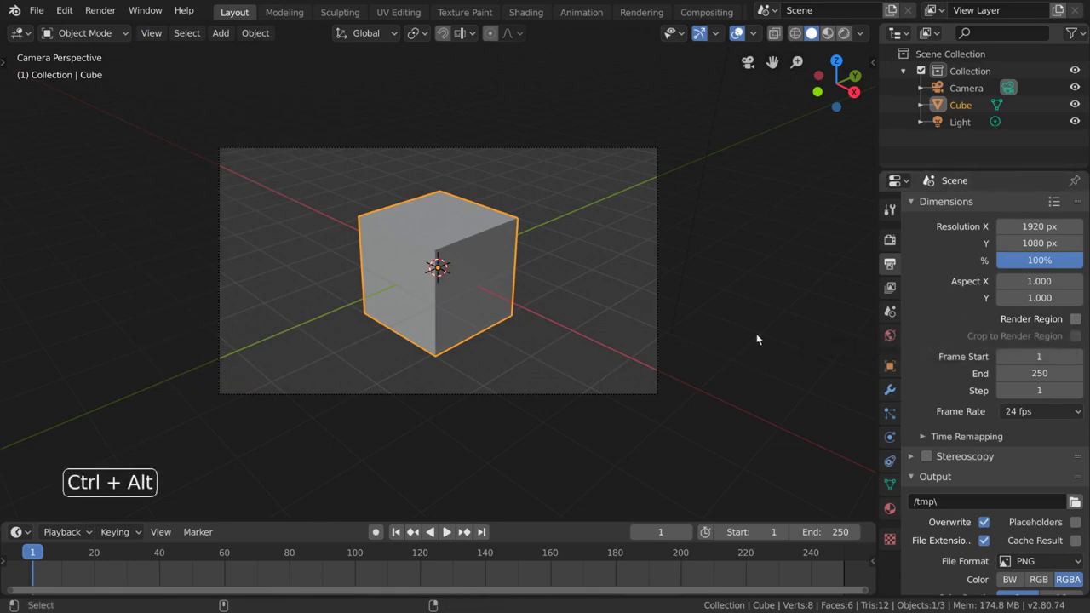
key("ctrl+alt+b")
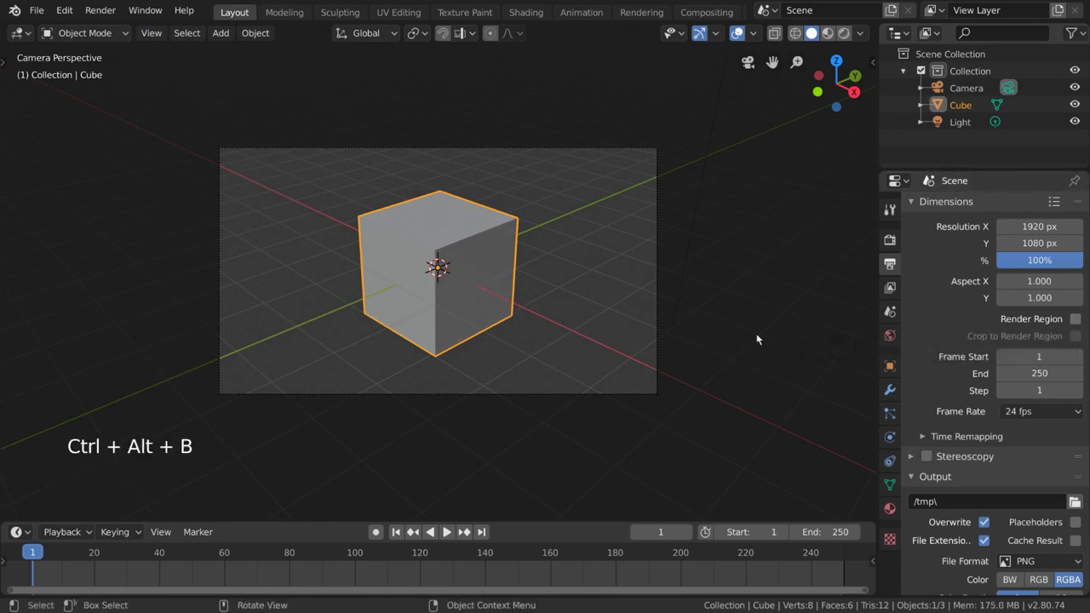
Render a cropped region around the cube, then re-render it with Crop to Render Region off
left_click(1076, 320)
left_click(1076, 337)
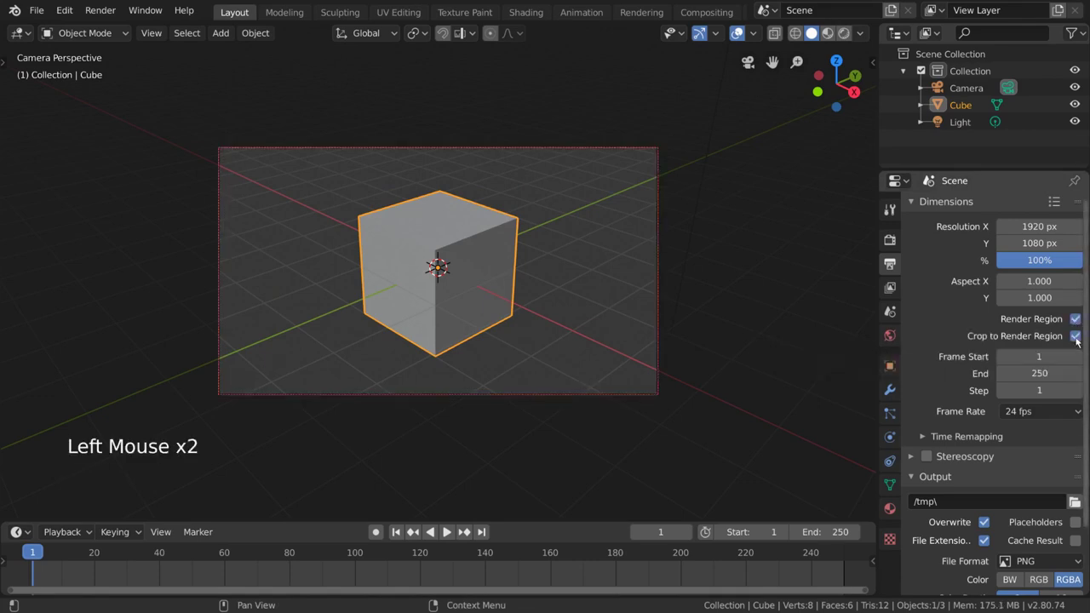
key("ctrl+b")
left_click_drag(314, 170, 557, 294)
key("F12")
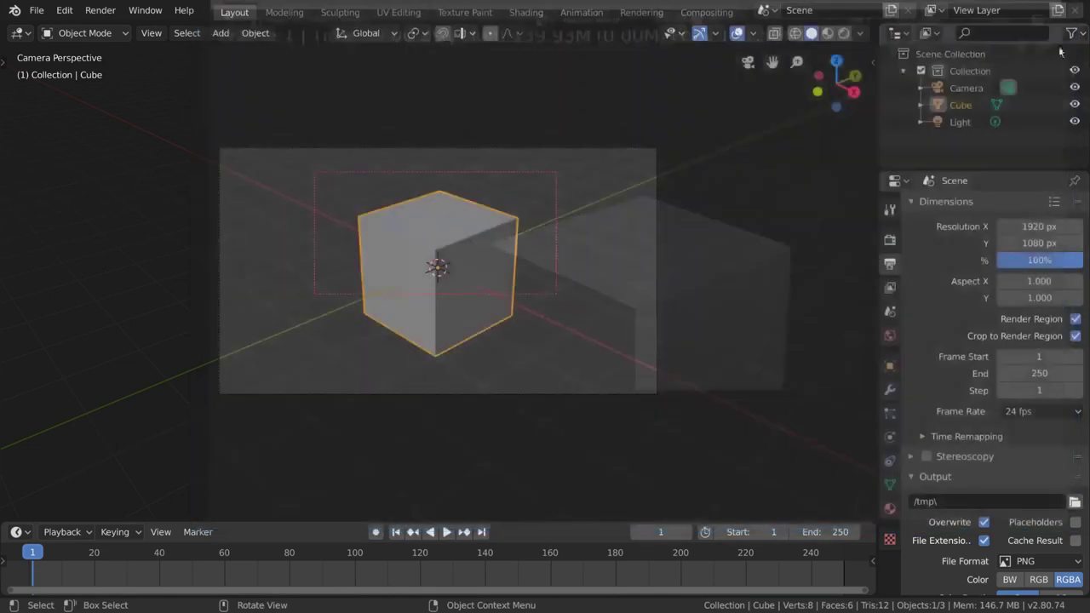
key("Escape")
left_click(1076, 337)
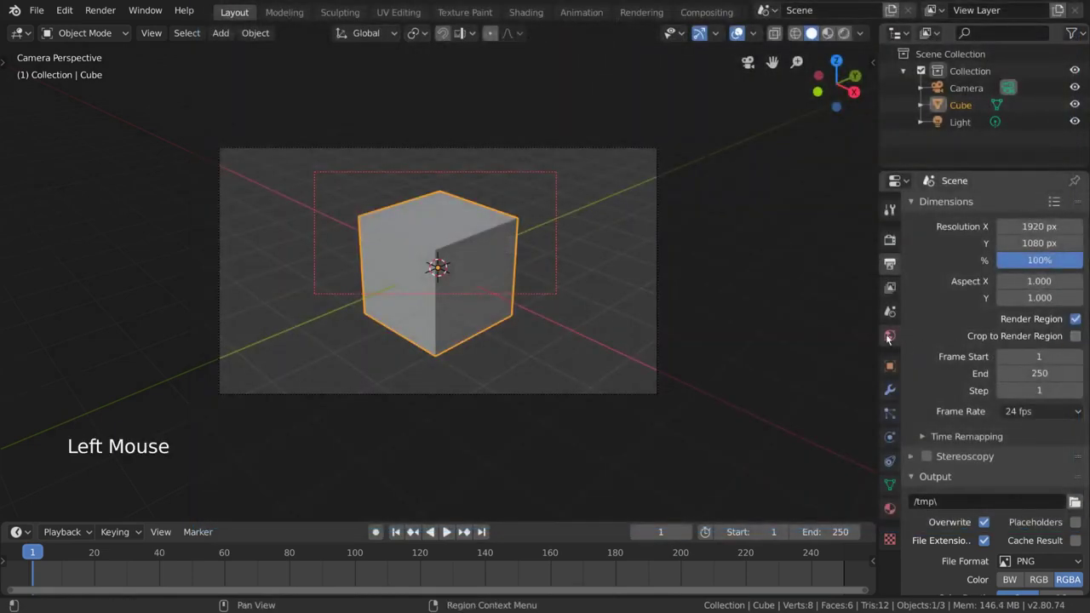
key("F12")
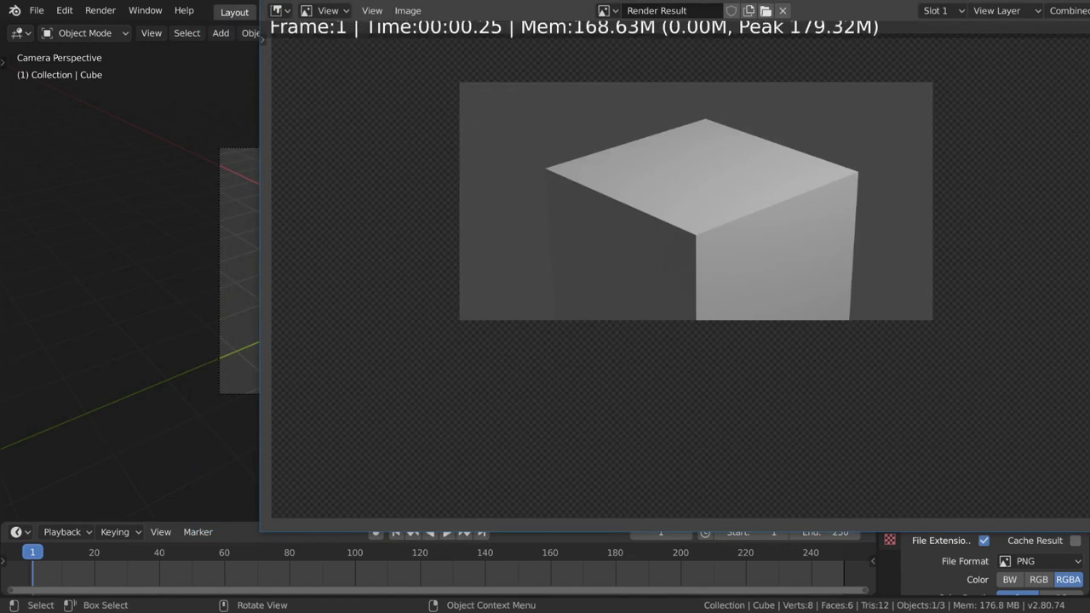
Close the render, clear the render region, and set Frame Start to 1
key("Escape")
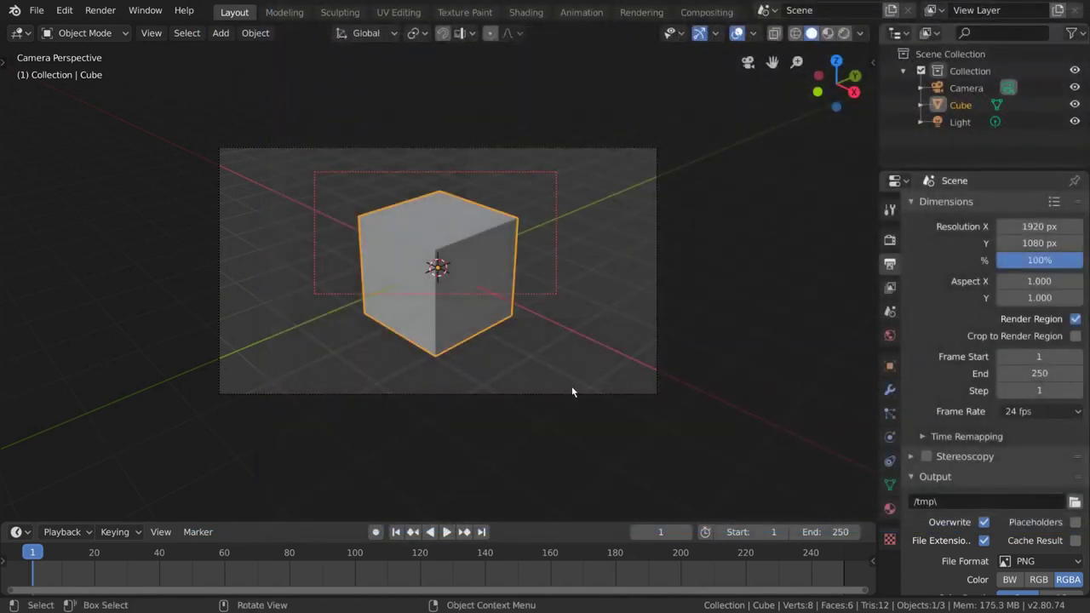
key("ctrl+alt+b")
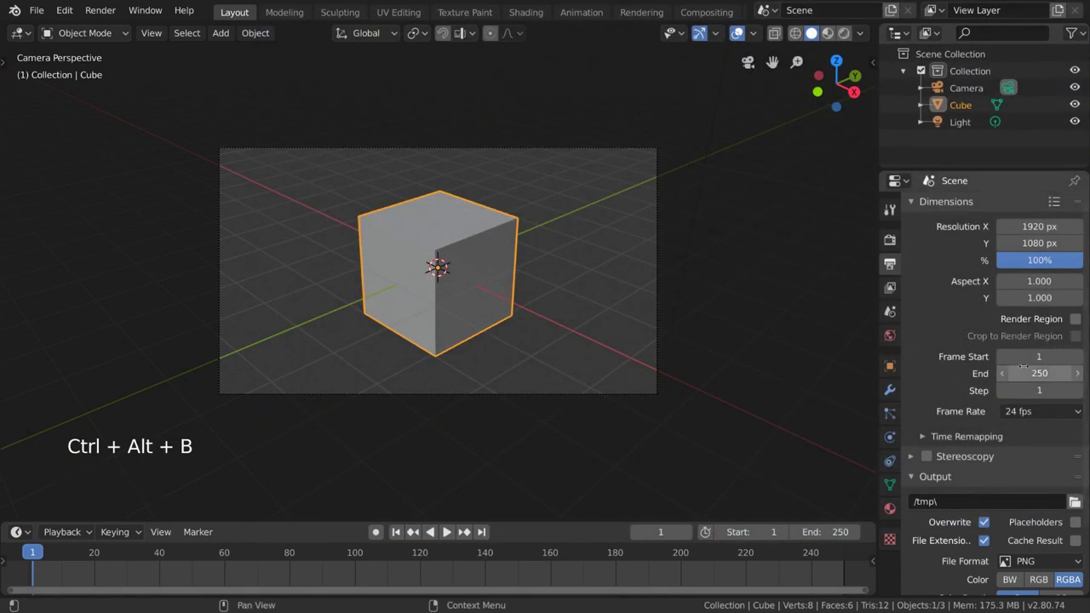
mouse_move(1039, 356)
left_mouse_down()
mouse_move(1083, 356)
mouse_move(1038, 357)
left_mouse_up()
left_click(1038, 357)
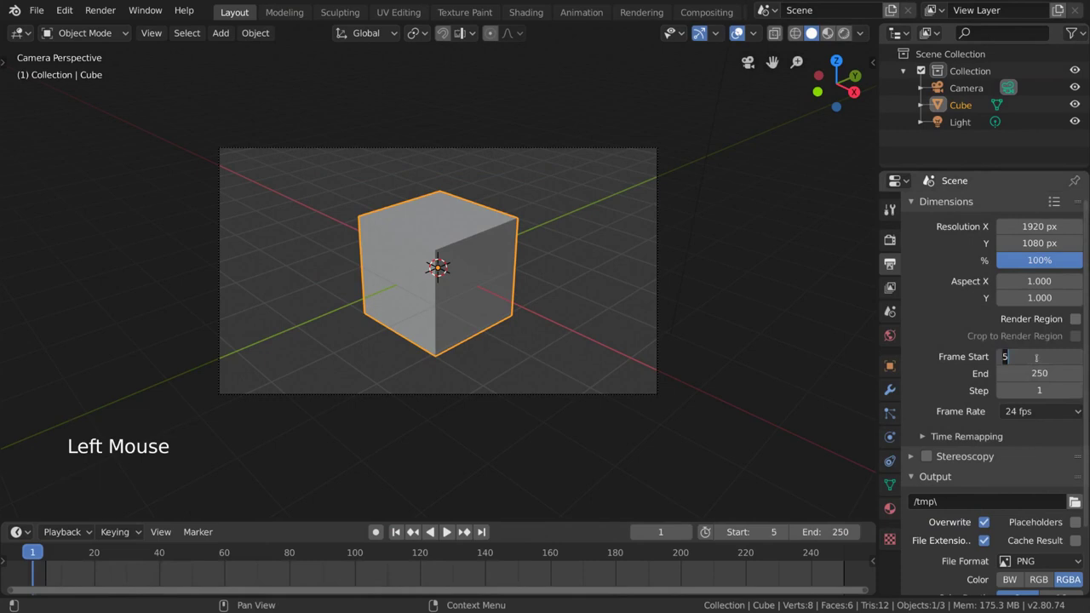
type("1")
key("Return")
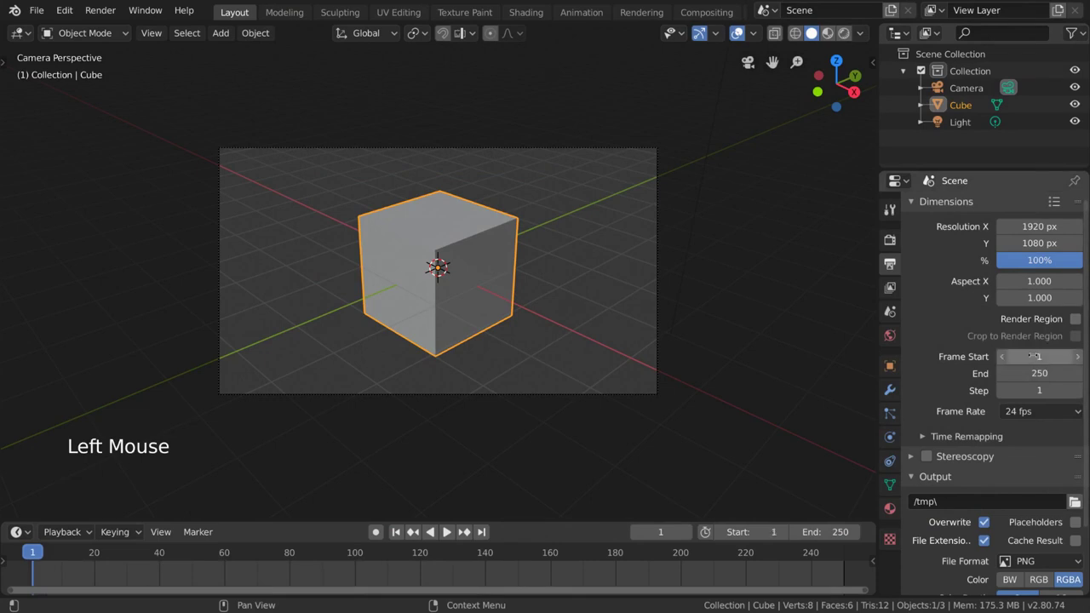
Set Frame End to 250 and preview the animation playback
mouse_move(839, 535)
left_mouse_down()
mouse_move(817, 535)
mouse_move(834, 532)
left_mouse_up()
left_click(833, 532)
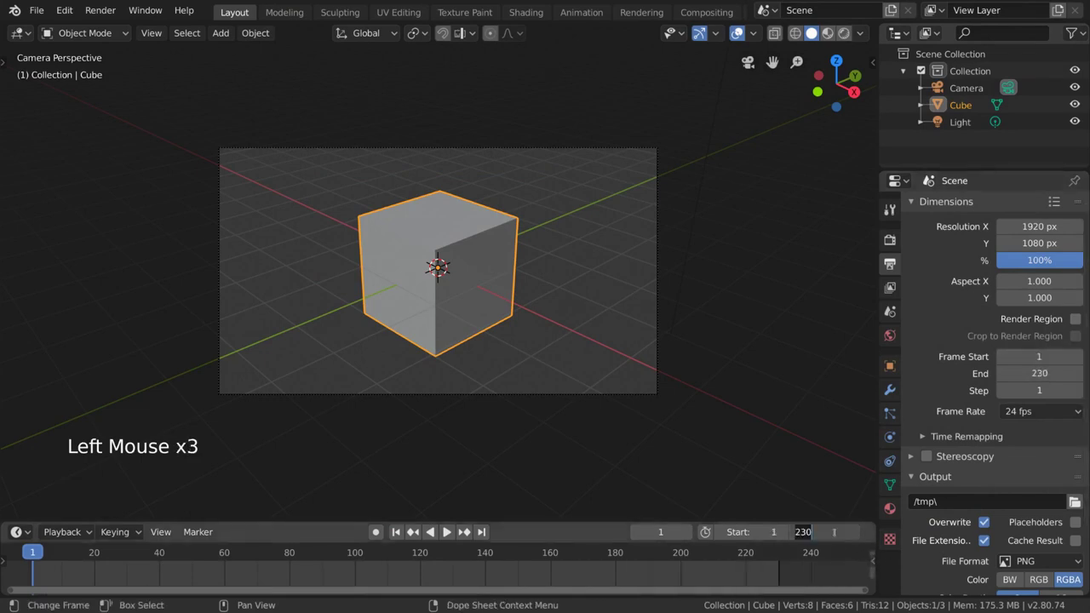
type("250")
key("Return")
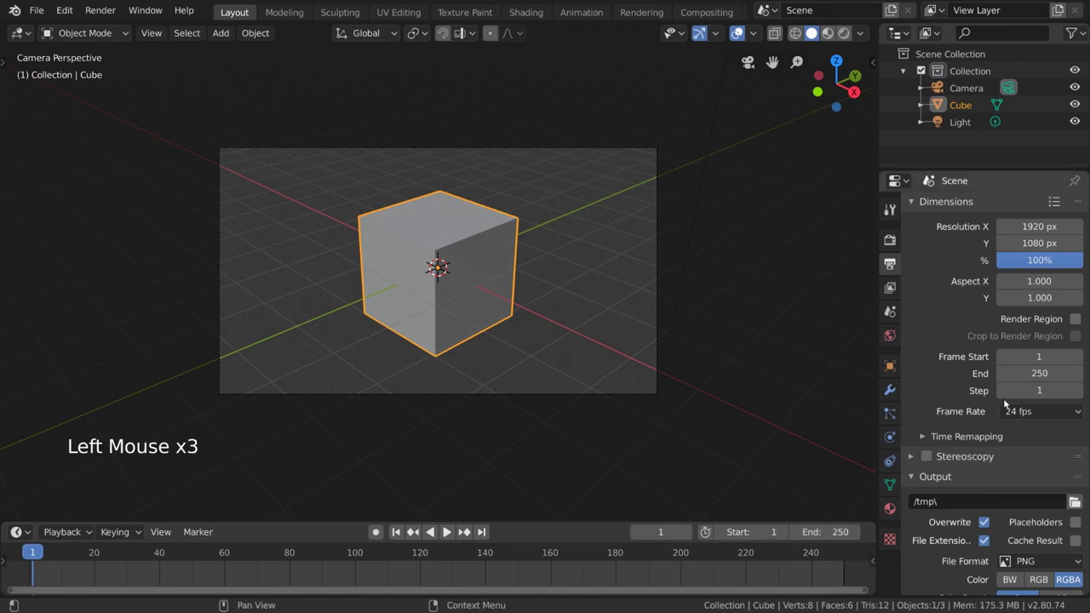
key("space")
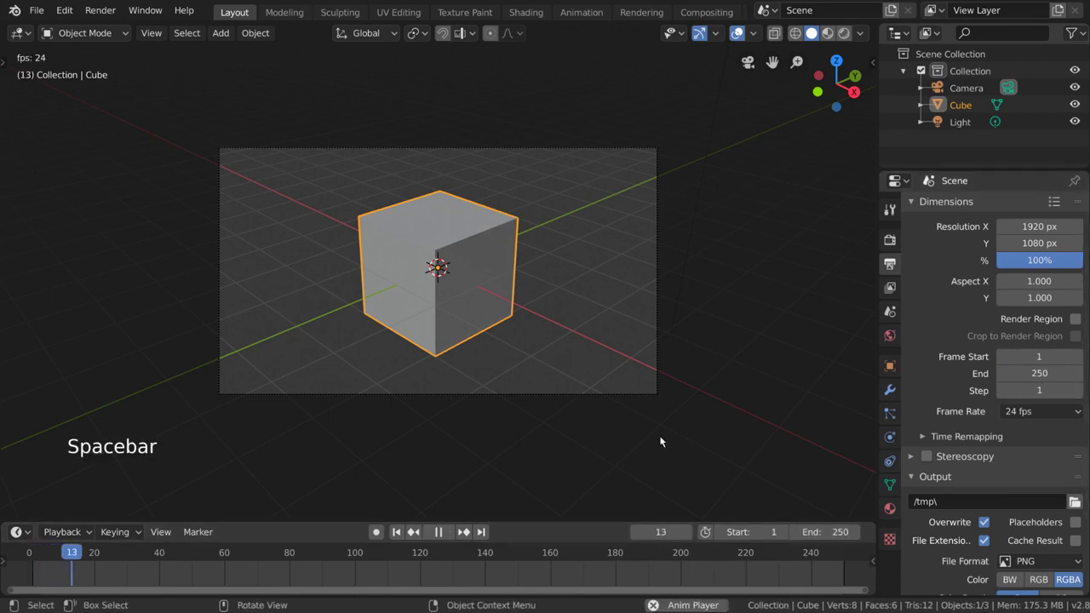
key("Escape")
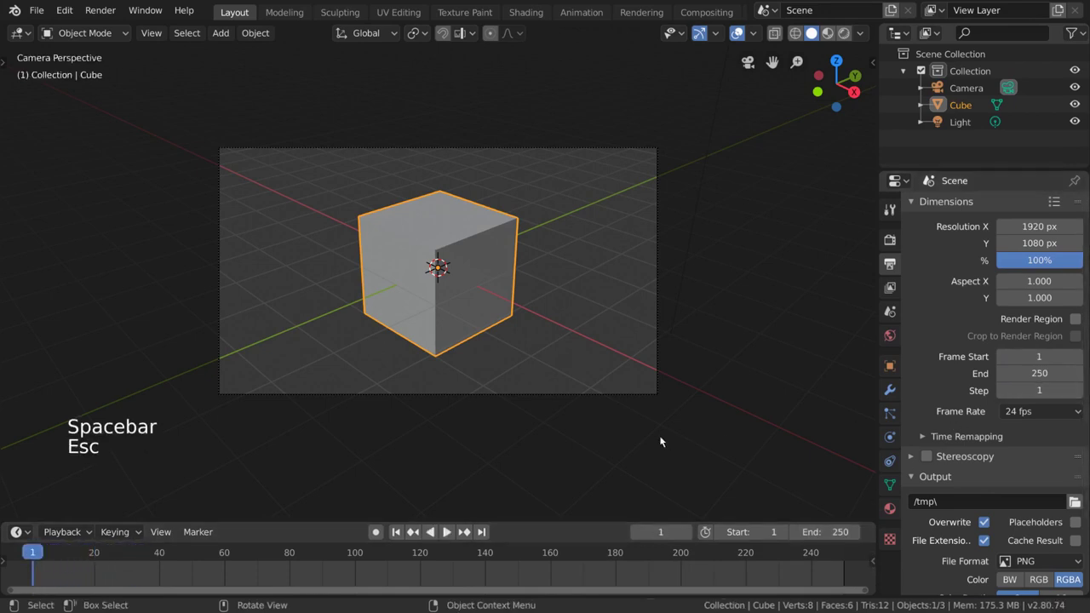
Preview playback at frame step 4, then return the step to 1 and play again
left_click(1077, 391)
left_click(1077, 391)
left_click(1077, 391)
left_click(1078, 391)
key("space")
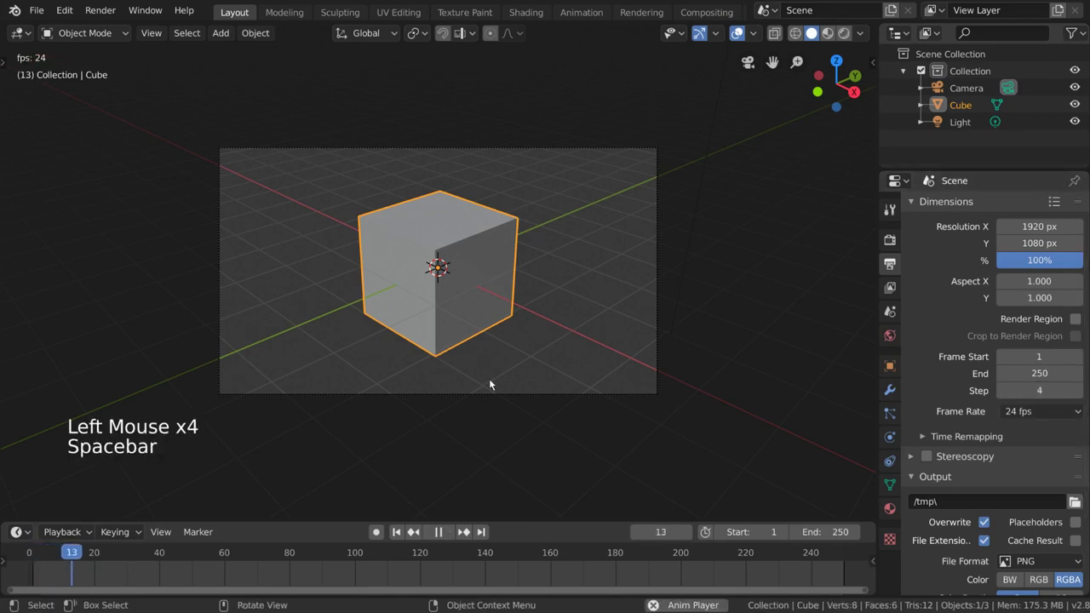
key("Escape")
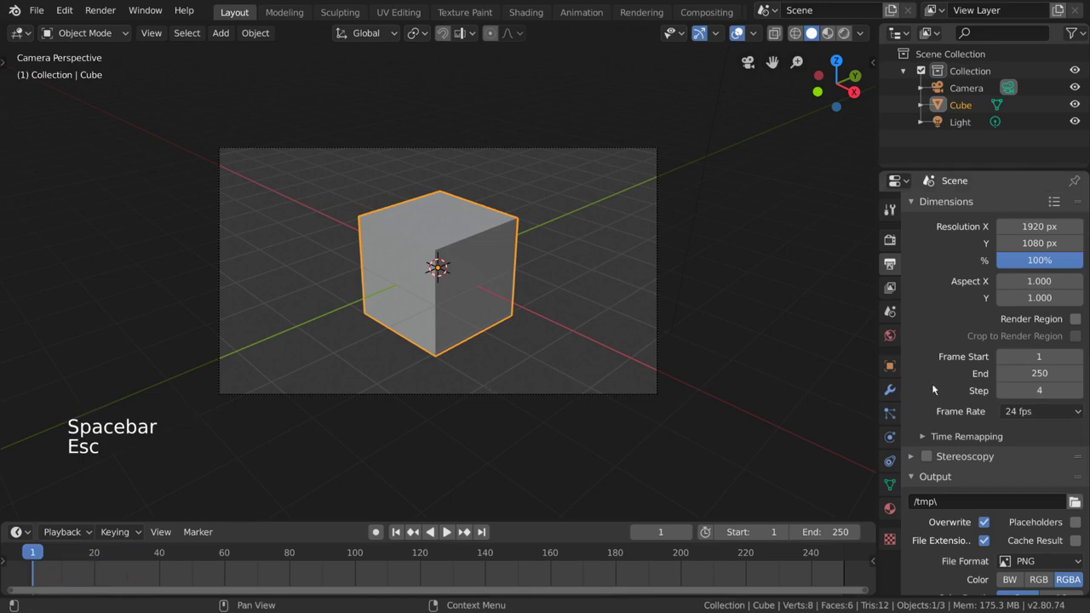
left_click(1003, 391)
left_click(1004, 391)
left_click(1004, 391)
left_click(1004, 391)
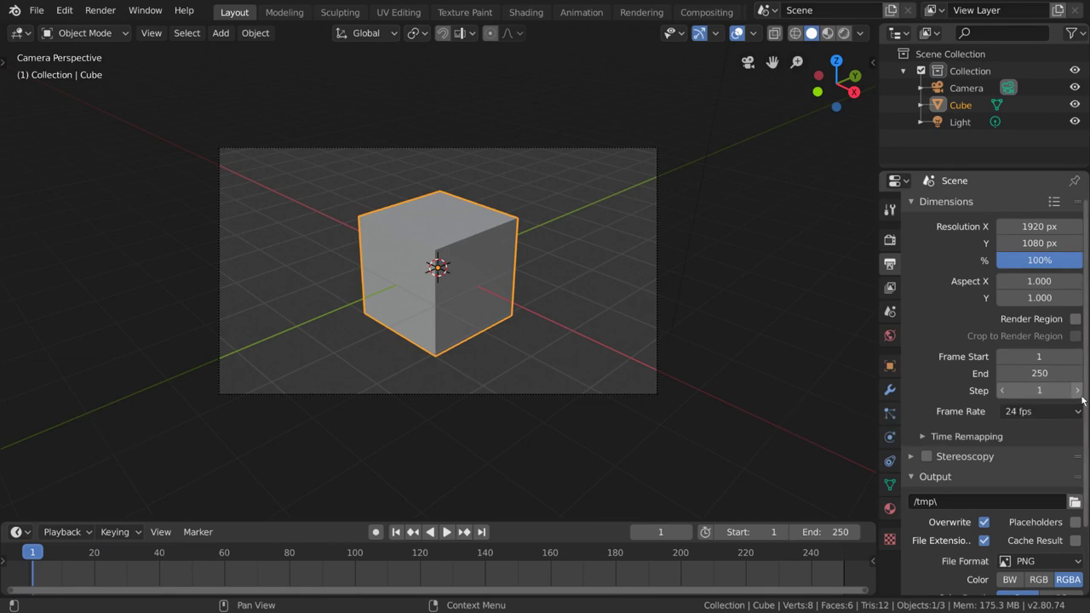
left_click(1080, 395)
left_click(998, 390)
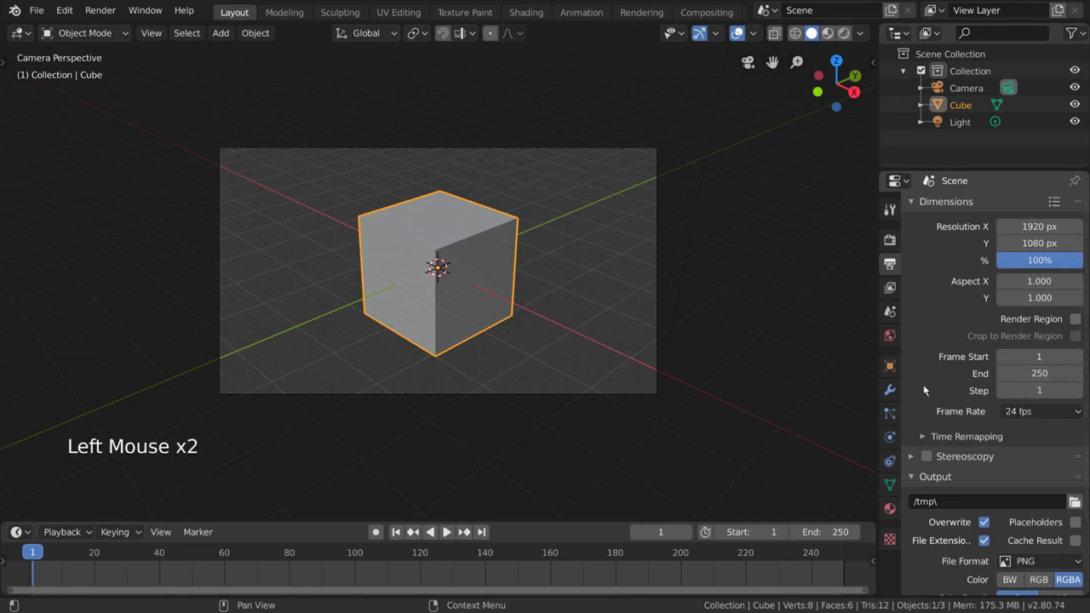
key("space")
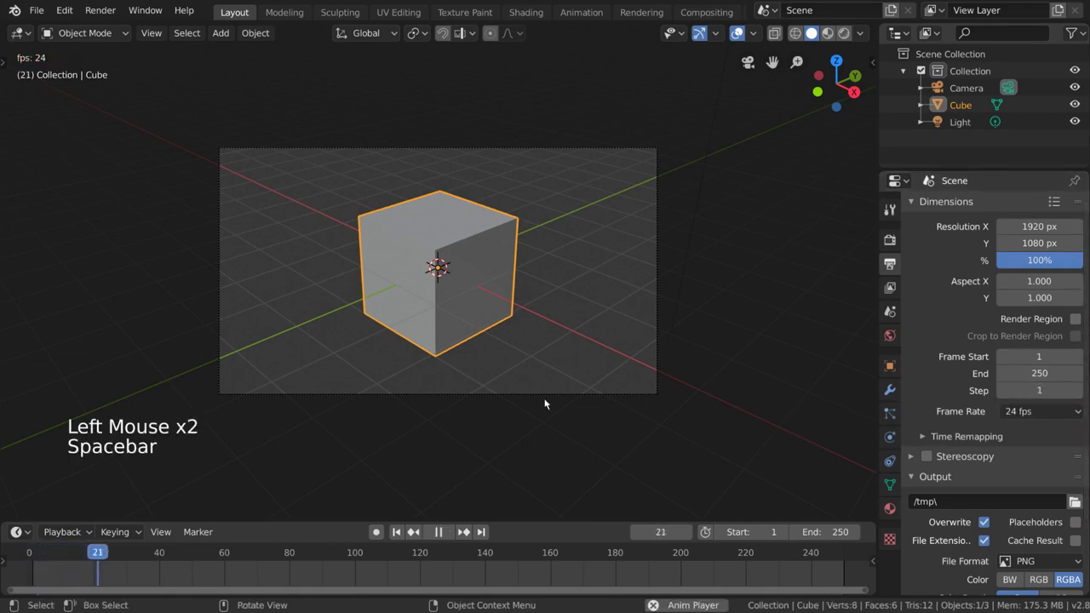
key("Escape")
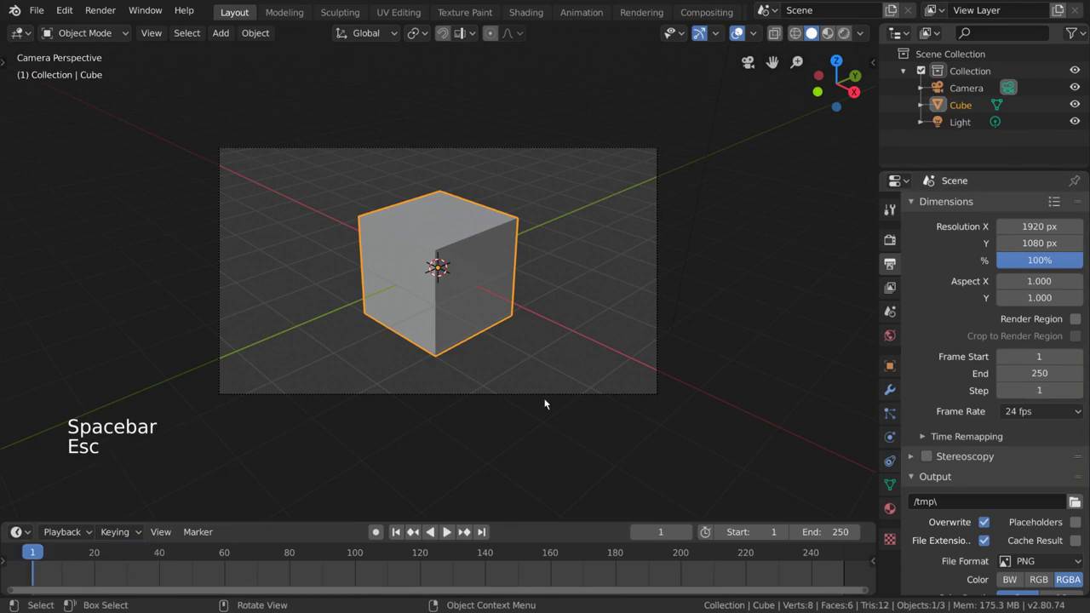
Preview playback at 60 fps, then set the frame rate back to 24 fps
left_click(1061, 413)
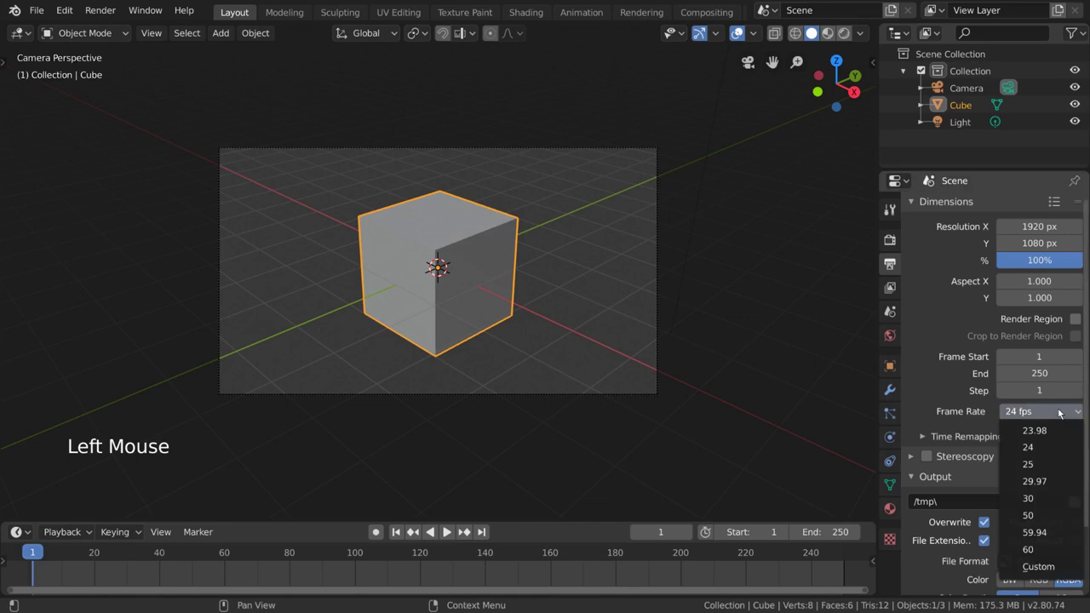
left_click(1041, 549)
key("space")
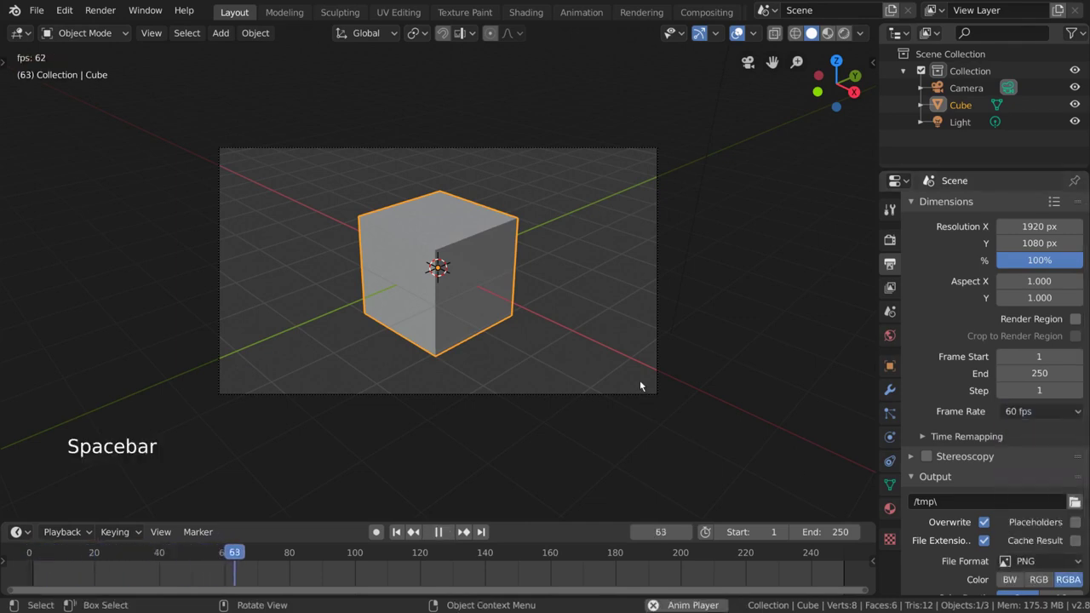
key("Escape")
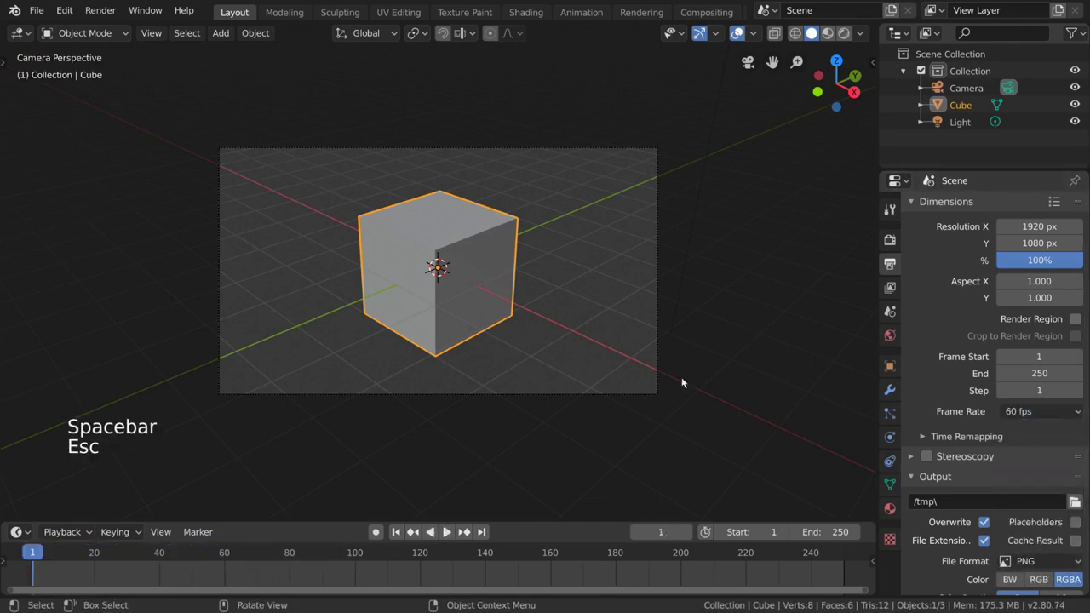
left_click(1046, 411)
left_click(1047, 448)
Set Time Remapping New to 900 and preview the remapped playback
left_click(947, 436)
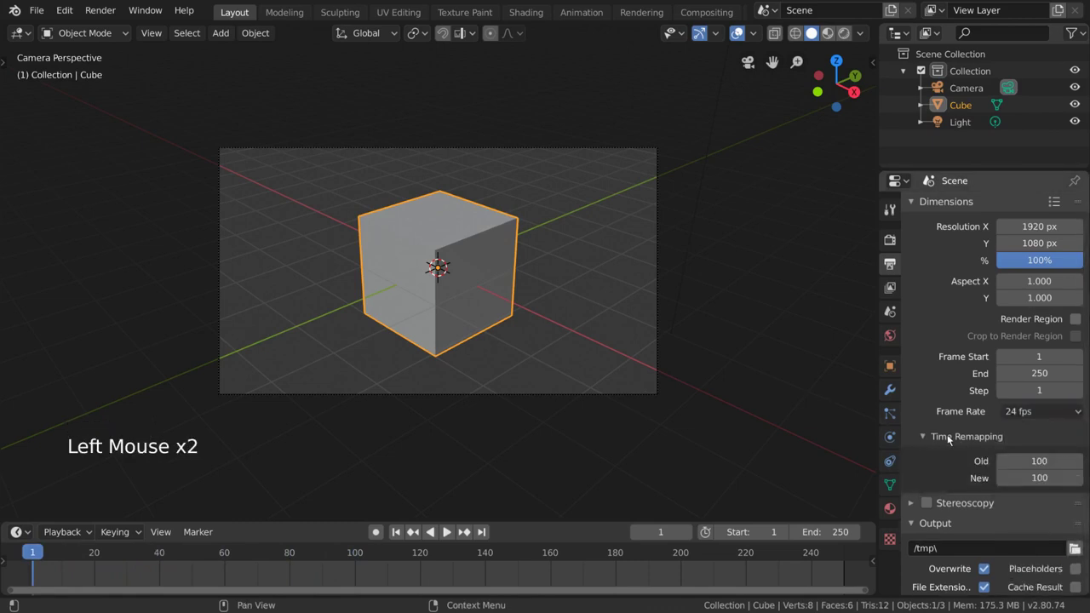
left_click(1046, 479)
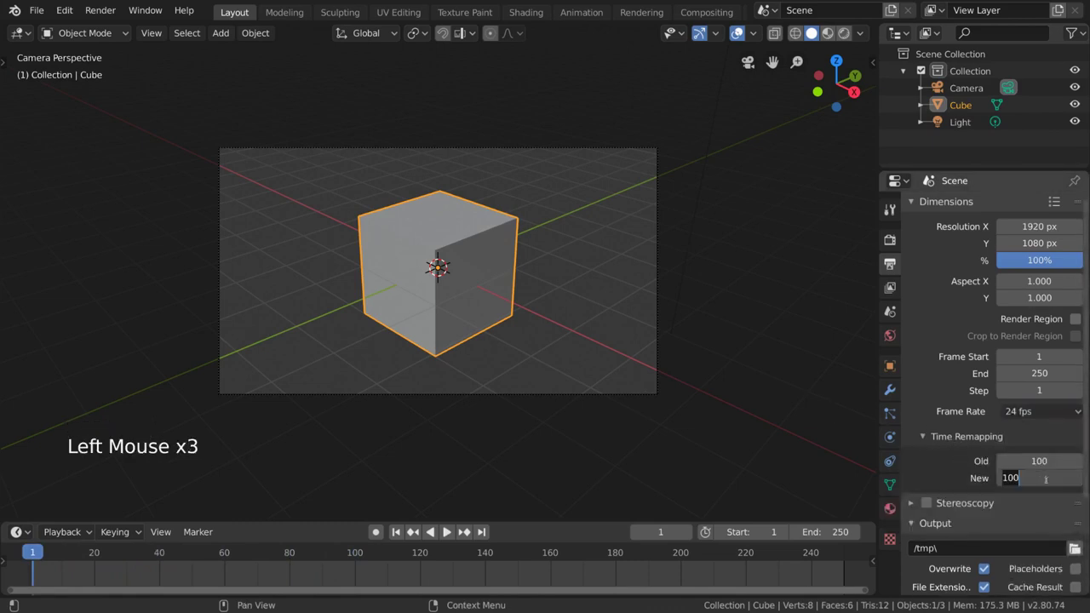
left_click(1043, 477)
type("0")
key("BackSpace")
key("BackSpace")
key("BackSpace")
key("BackSpace")
type("900")
key("Return")
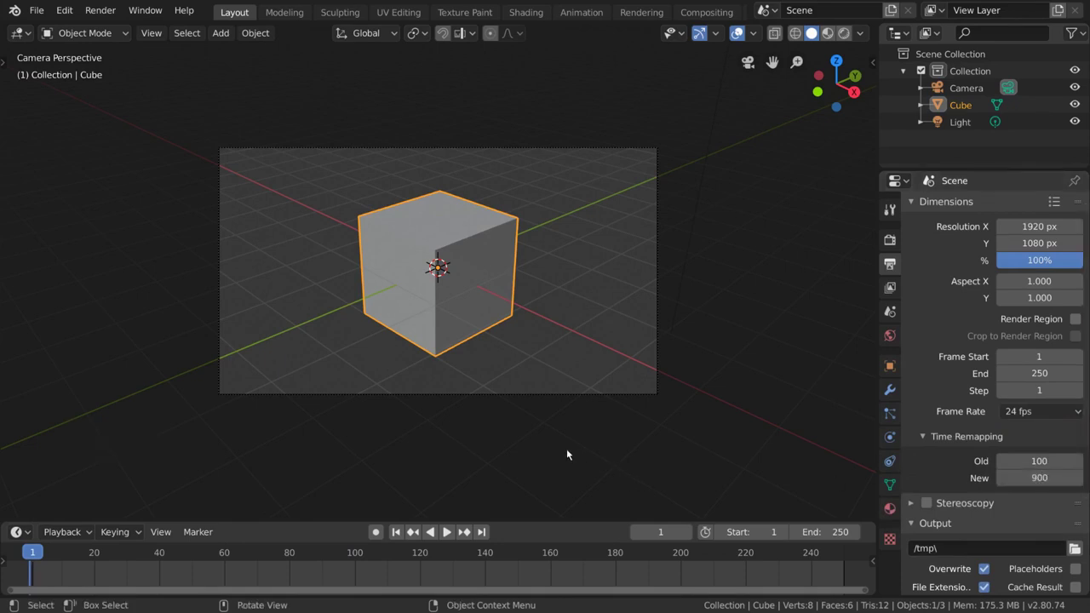
key("space")
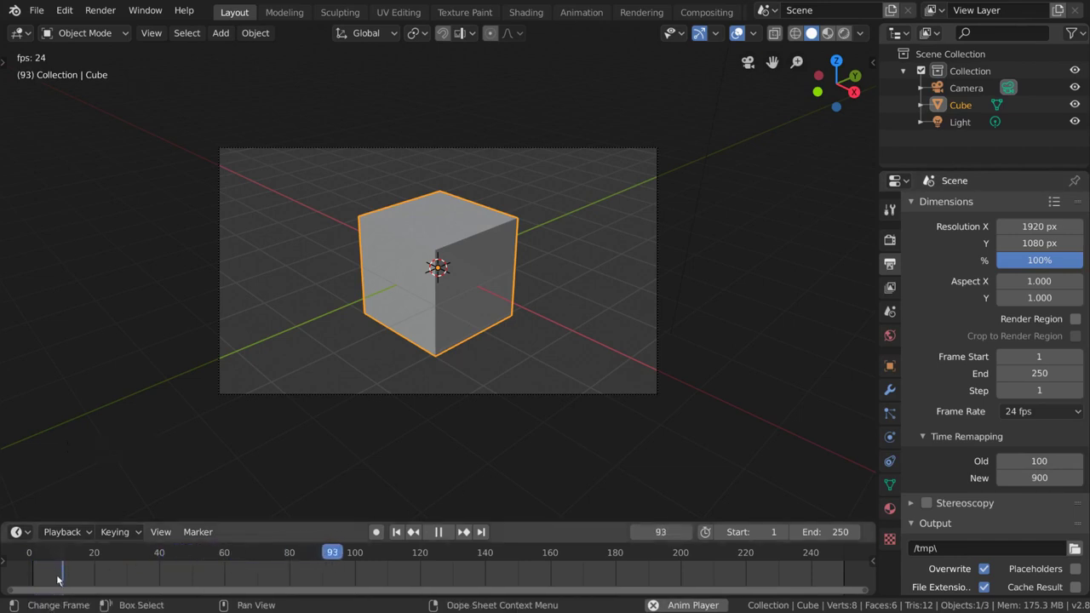
key("Escape")
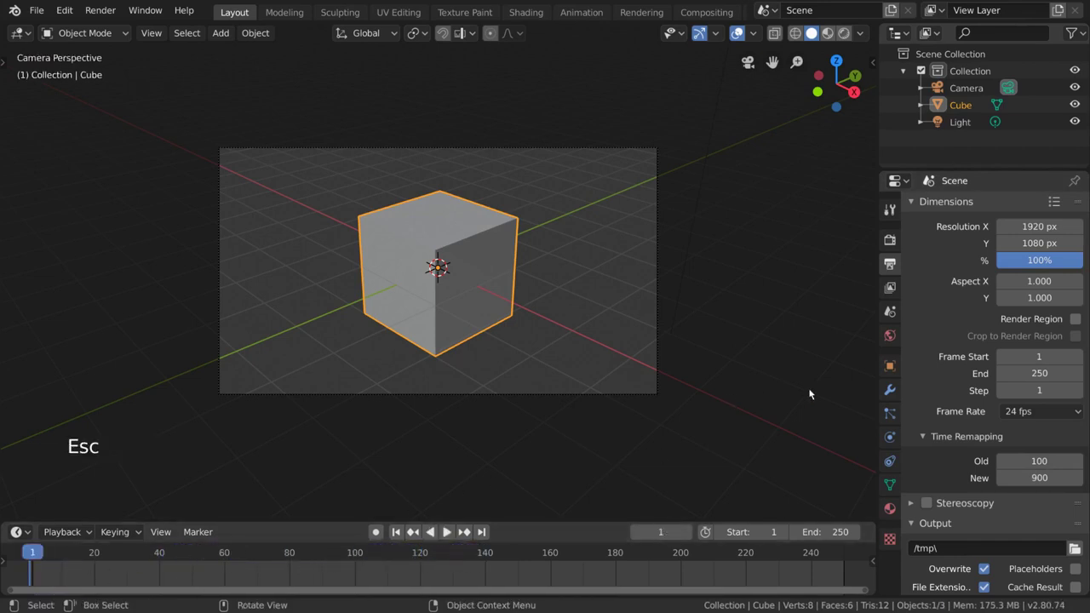
Set the Time Remapping New value back to 100
left_click(1027, 477)
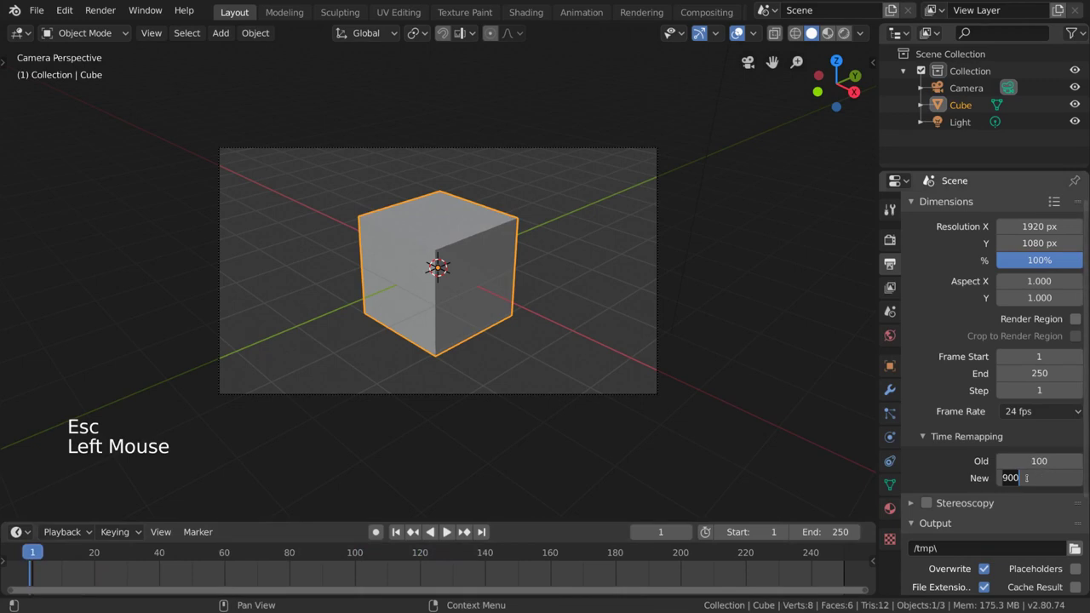
type("100")
key("Return")
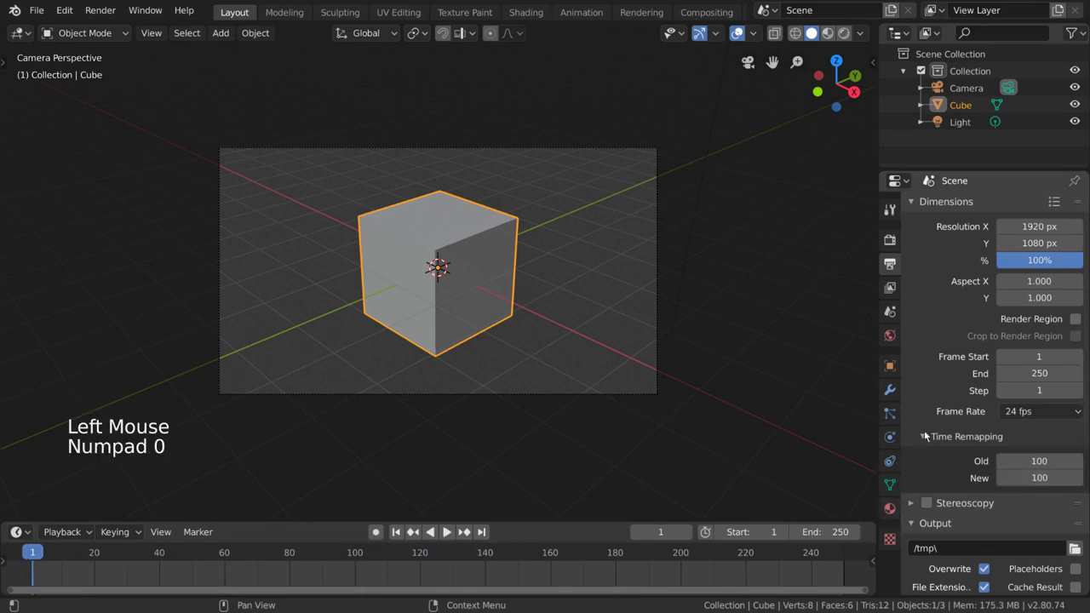
Collapse Time Remapping and enable Stereoscopy, toggling it off and back on
left_click(925, 435)
left_click(911, 456)
left_click(927, 456)
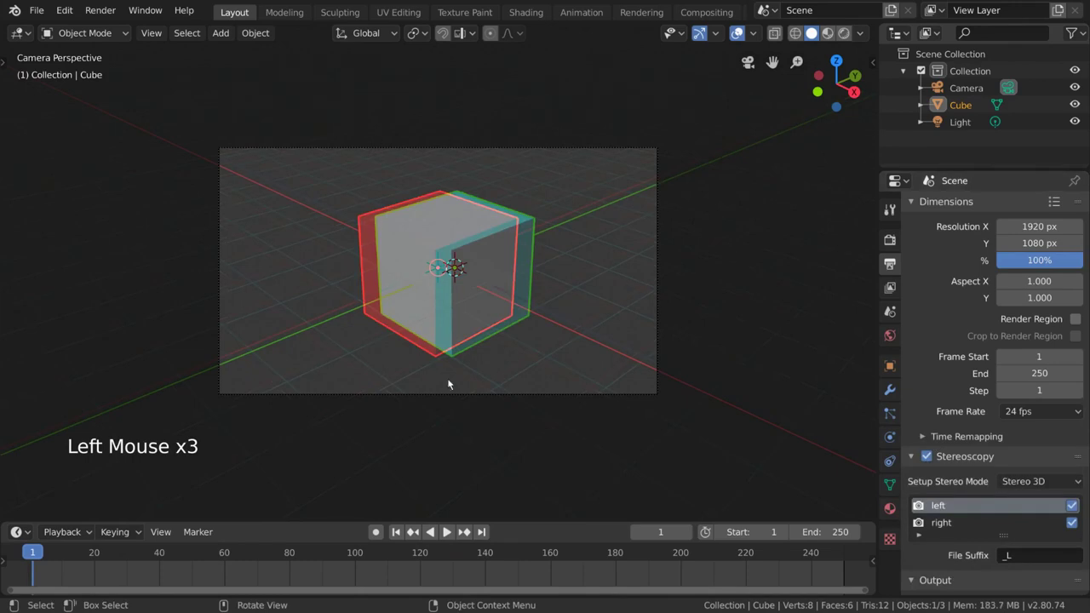
scroll(988, 366, "down", 7)
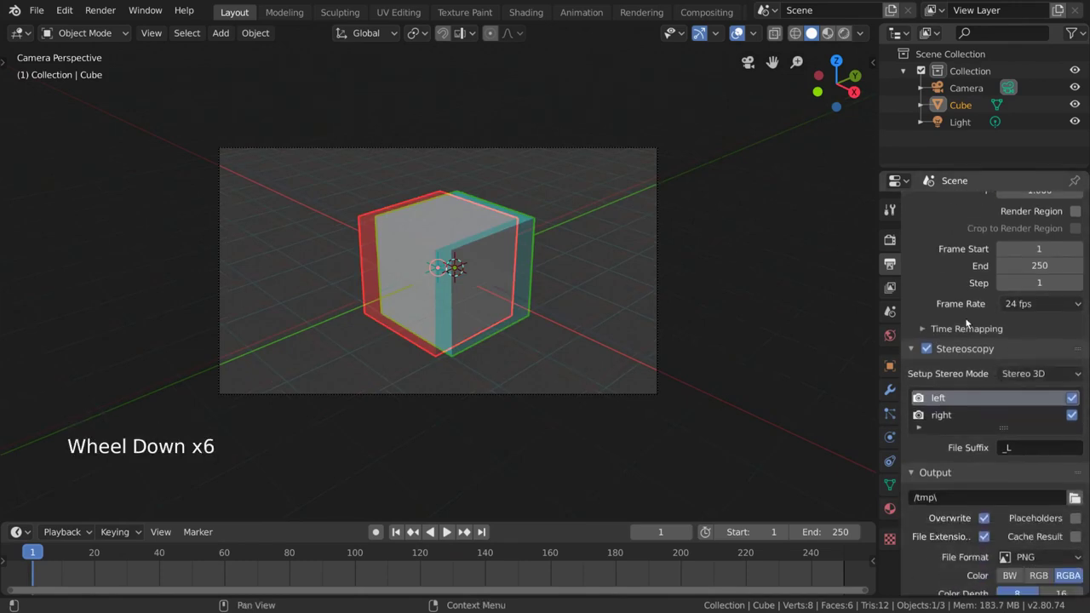
scroll(967, 322, "down", 1)
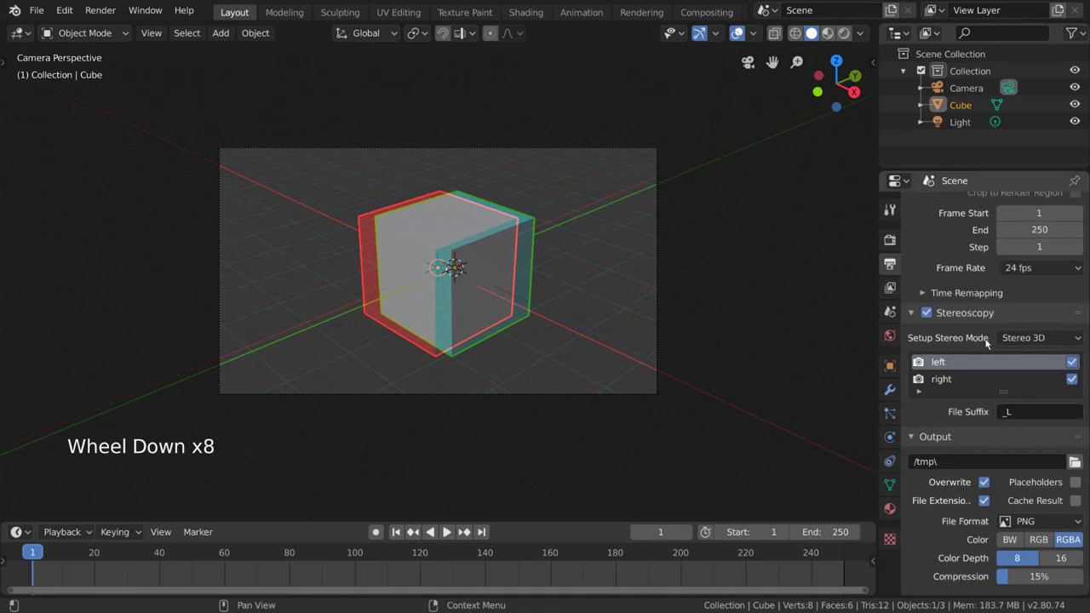
left_click(927, 313)
left_click(928, 313)
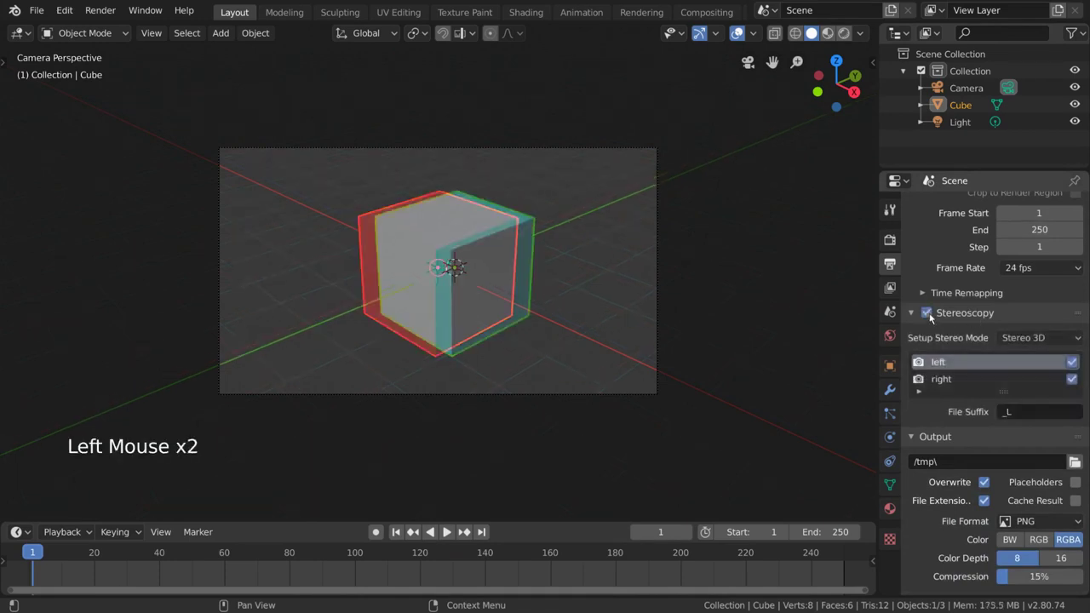
Inspect the left and right stereo views and their _L and _R file suffixes
left_click(965, 379)
left_click(965, 362)
left_click(969, 379)
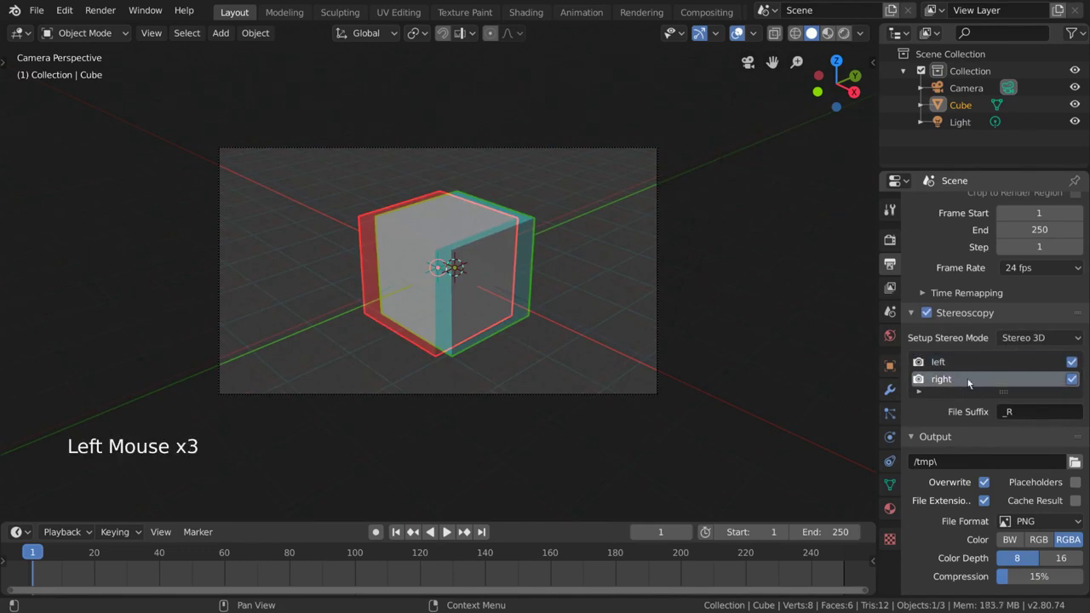
left_click(1032, 413)
left_click(967, 373)
left_click(977, 385)
left_click(972, 362)
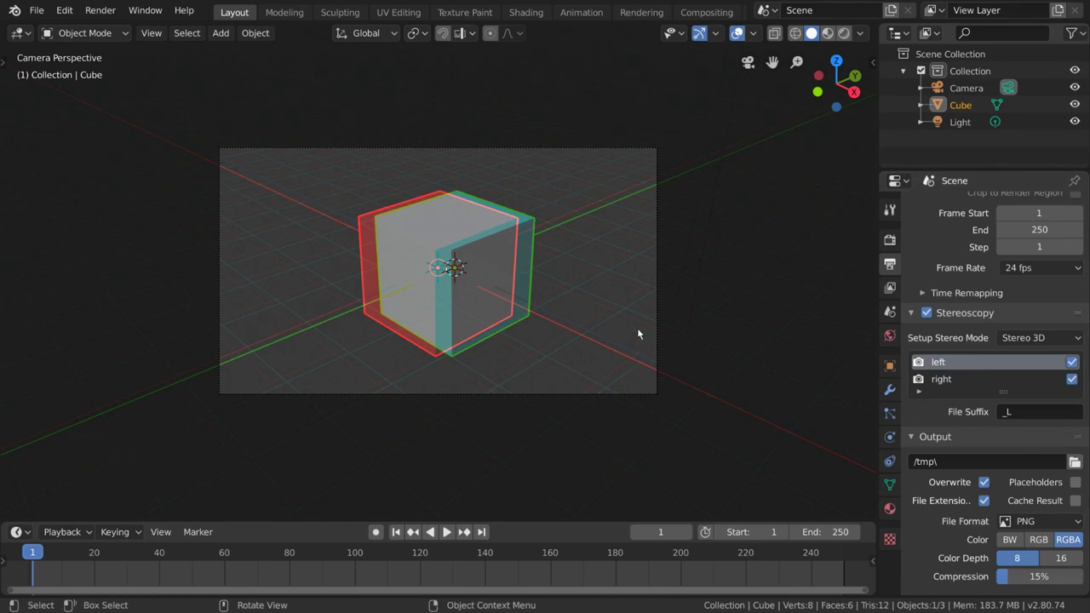
Turn Stereoscopy off and collapse its panel
left_click(924, 314)
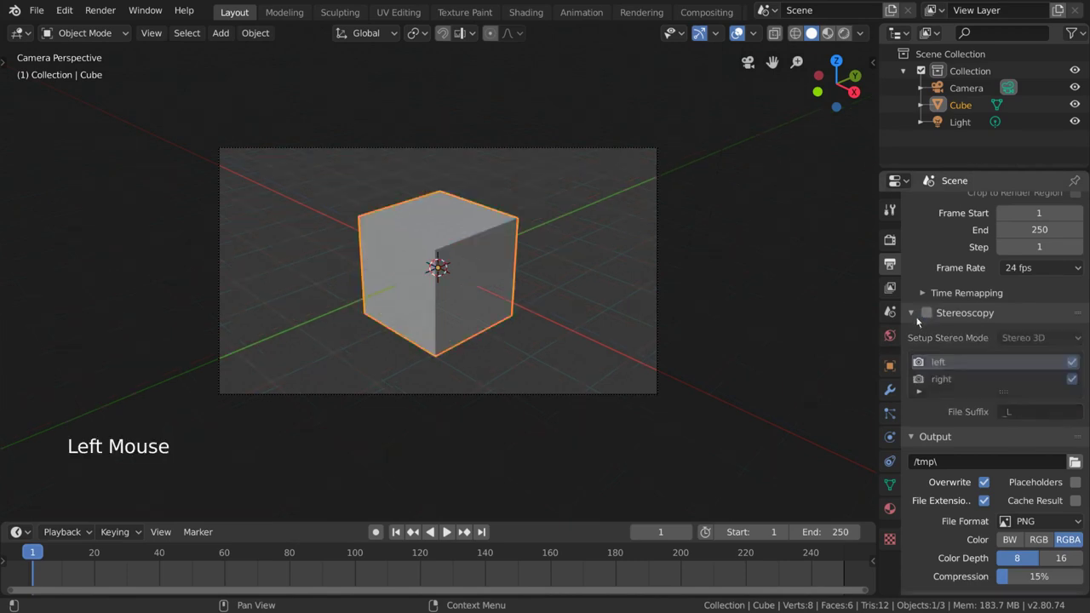
left_click(912, 313)
scroll(962, 570, "down", 5)
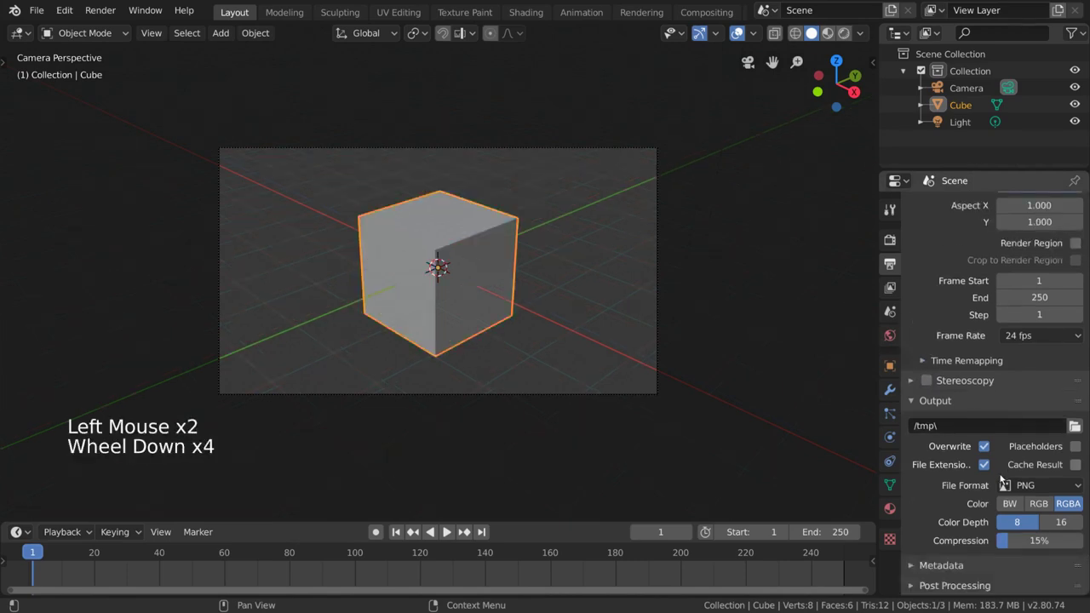
Enable the Metadata Note with the text 'Test'
left_click(946, 567)
scroll(932, 477, "down", 12)
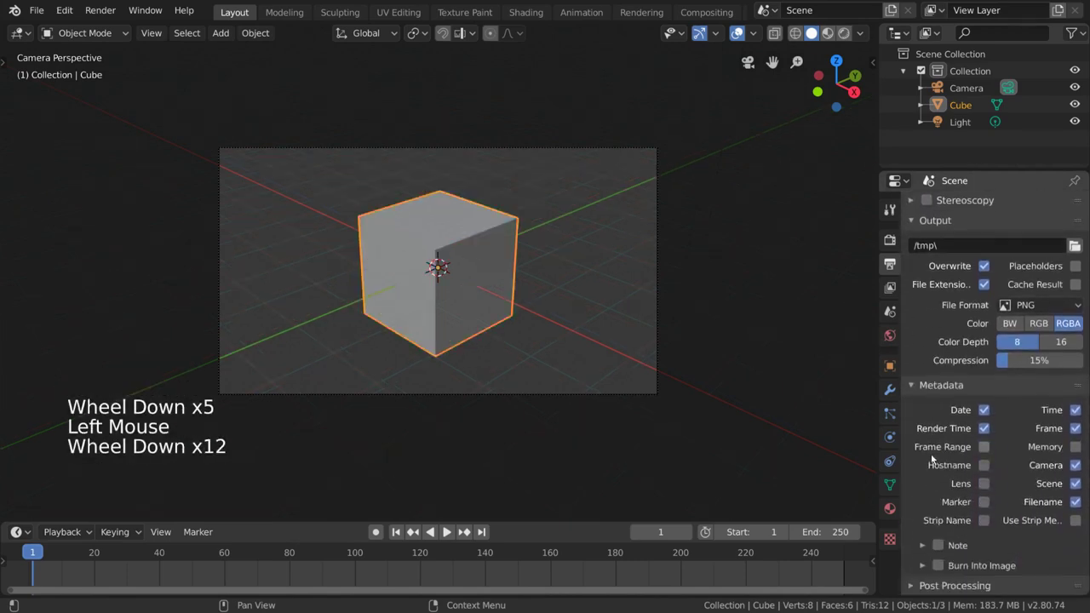
scroll(933, 469, "down", 2)
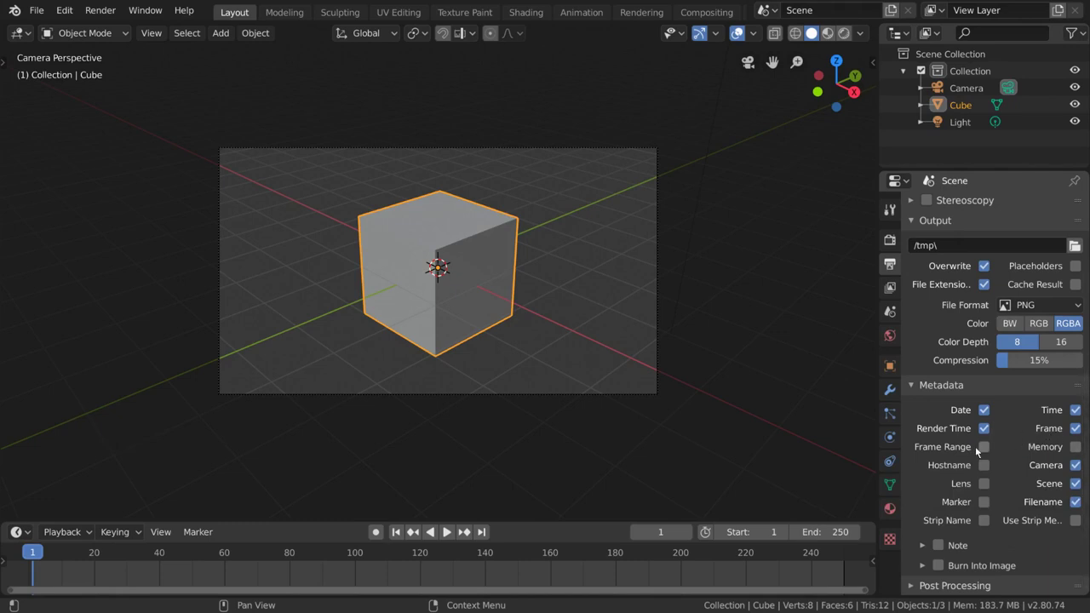
left_click(940, 545)
left_click(954, 546)
left_click(974, 566)
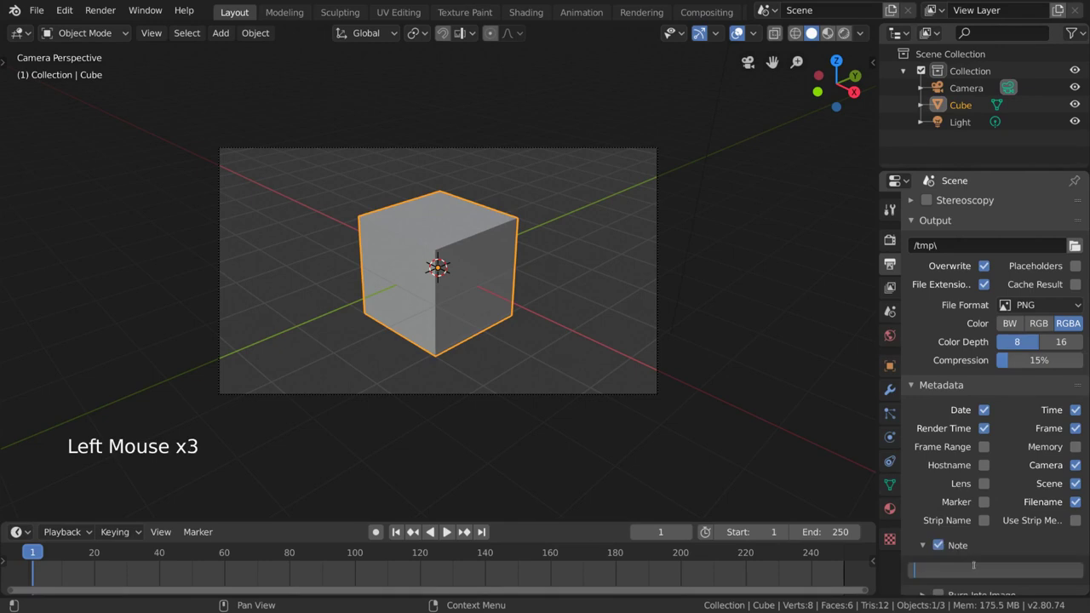
key("Return")
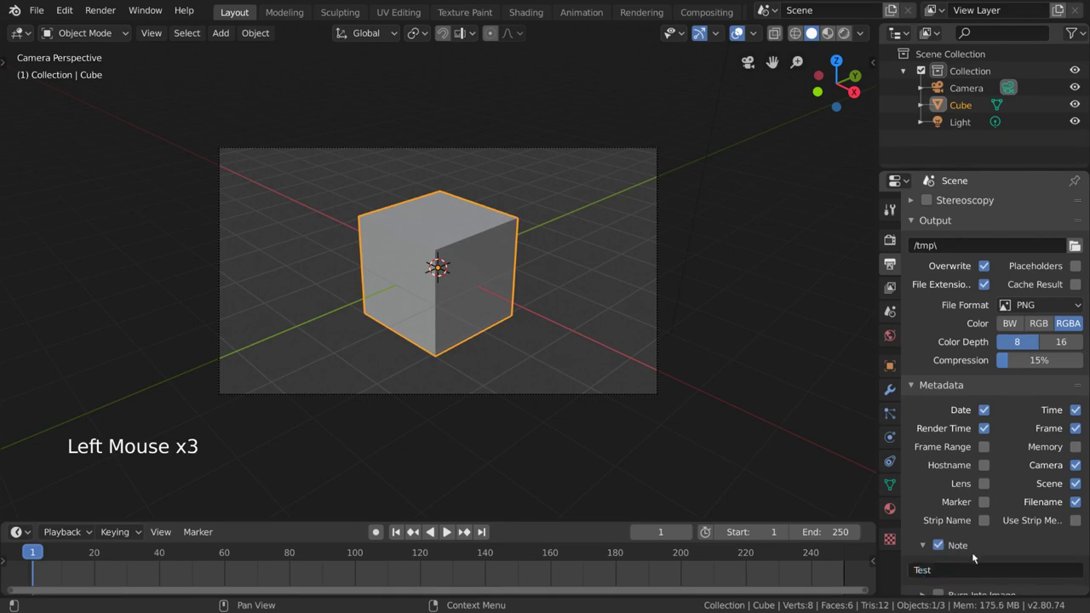
Render a test frame of the cube and close the render result
scroll(978, 542, "down", 3)
scroll(988, 541, "down", 3)
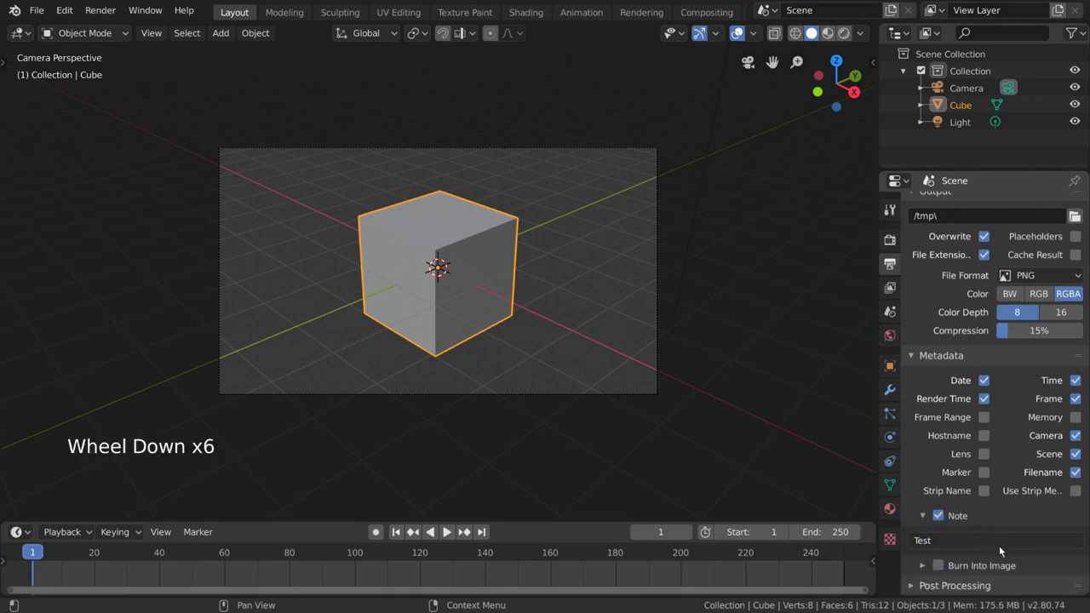
key("F12")
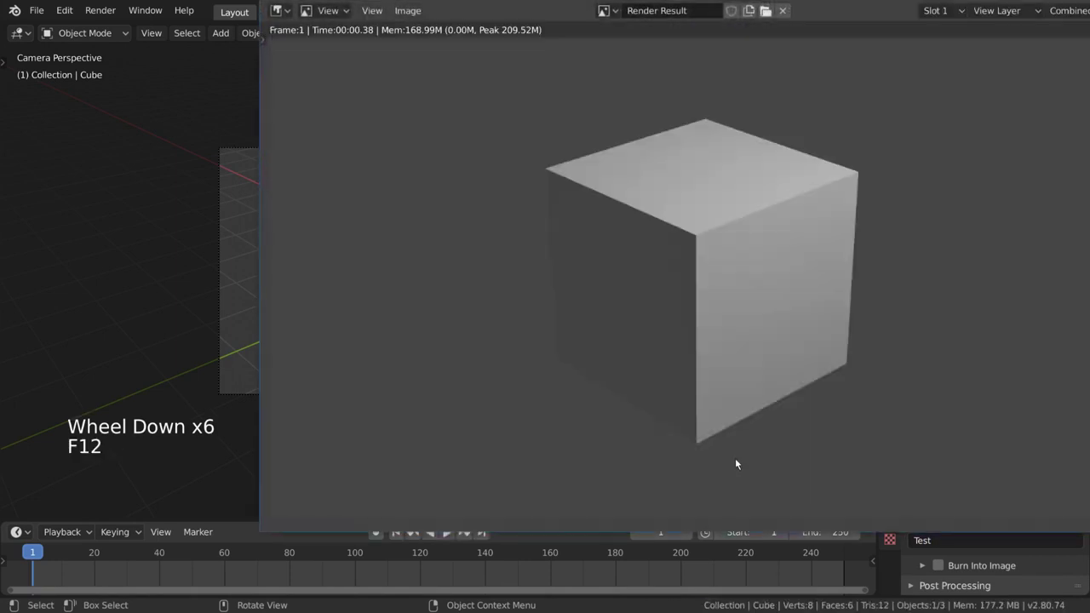
scroll(792, 375, "down", 2)
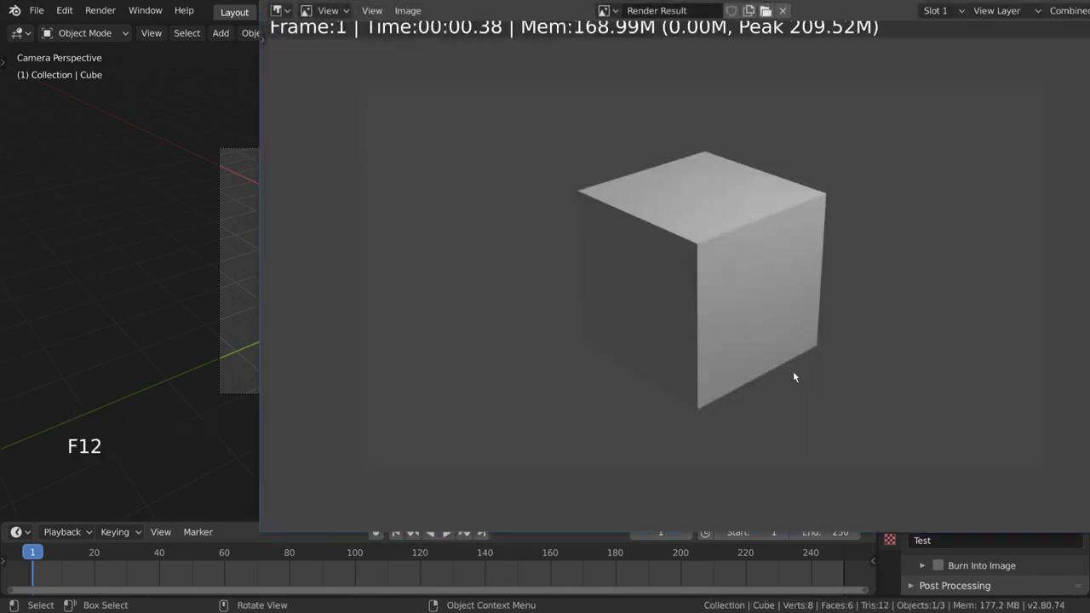
scroll(807, 369, "up", 1)
key("Escape")
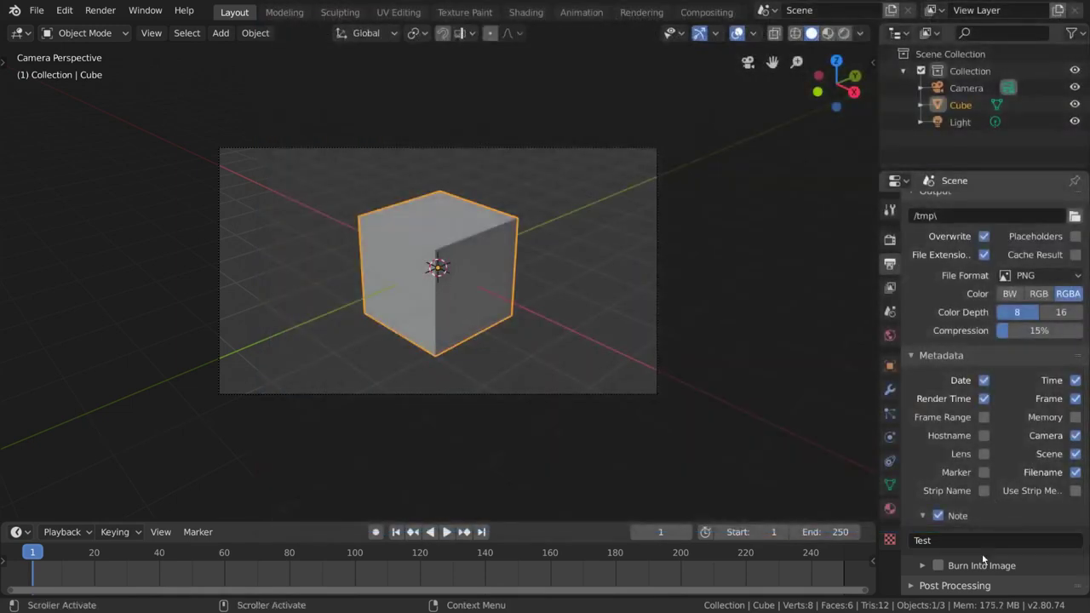
Turn on Burn Into Image under Metadata and expand its options
left_click(939, 567)
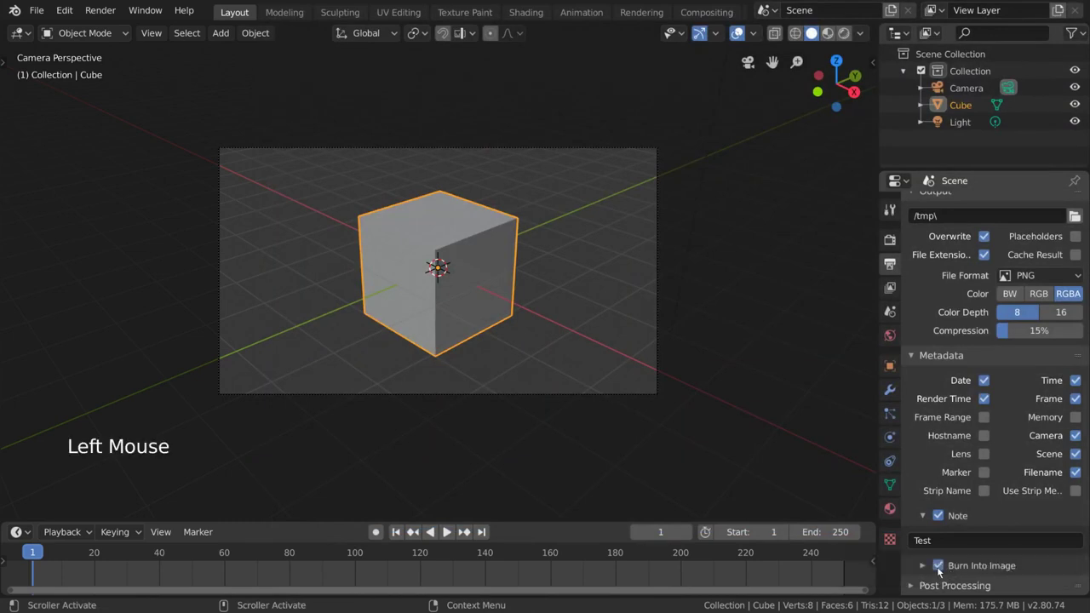
left_click(1009, 567)
scroll(1012, 567, "down", 7)
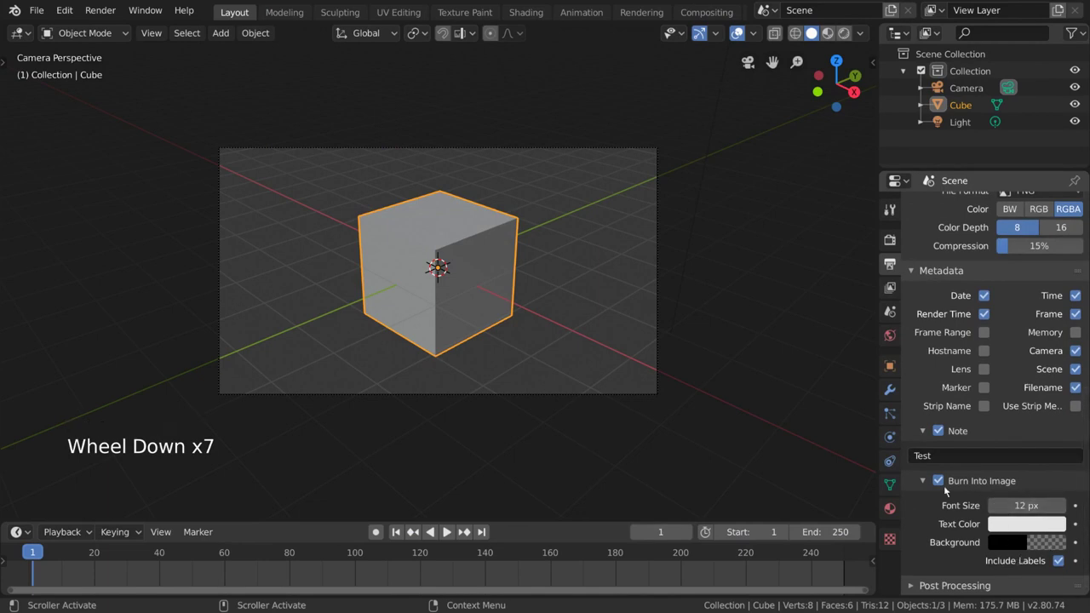
Render the cube and zoom into the top-left stamp showing file, date, render time and 'Test'
key("F12")
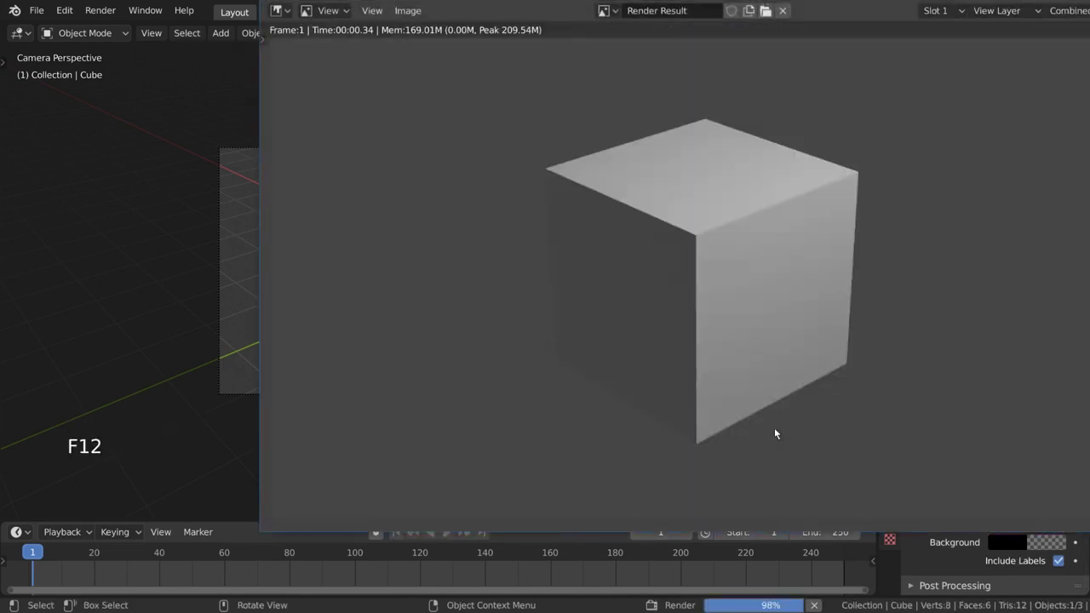
scroll(341, 133, "up", 5)
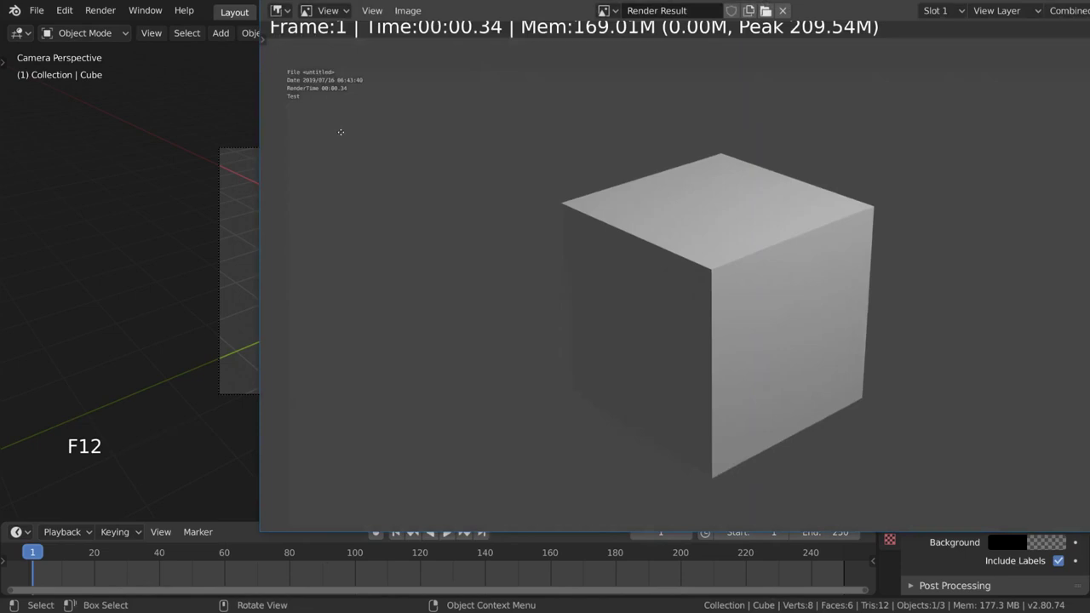
middle_click_drag(440, 195, 882, 361)
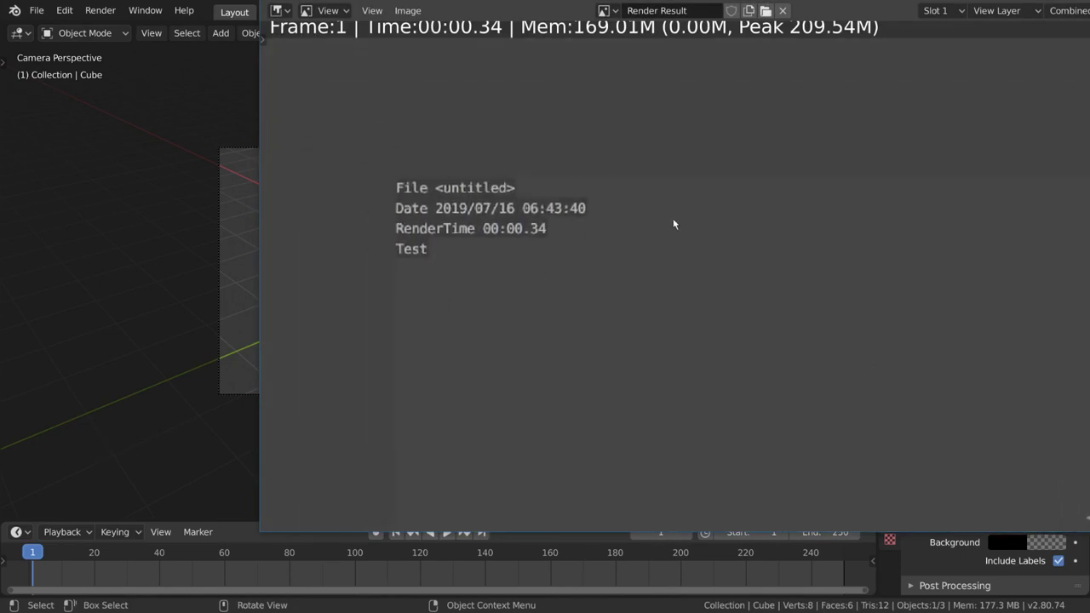
scroll(682, 230, "down", 6)
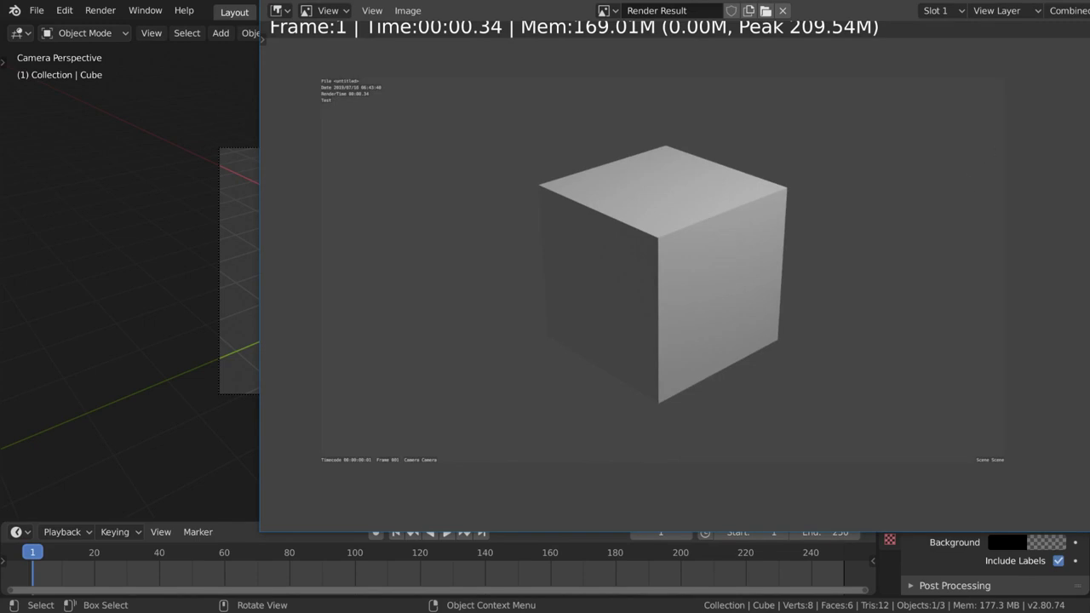